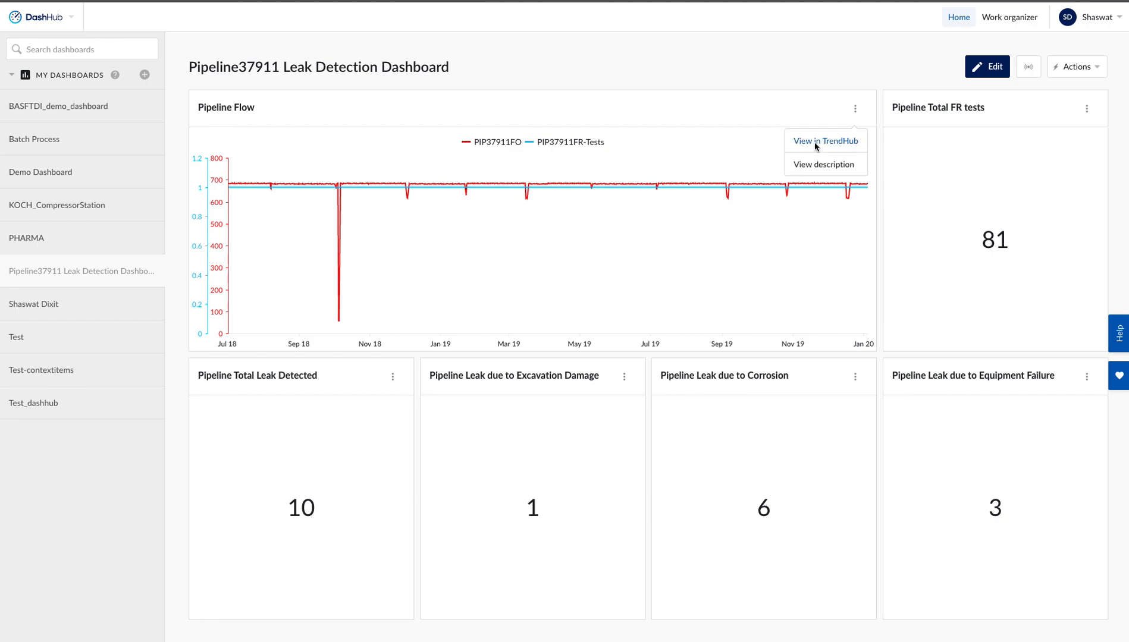
# - Open the Pipeline Flow chart in TrendHub, load the Upstream_LeakDetection view and display its active tags
pyautogui.click(815, 145)
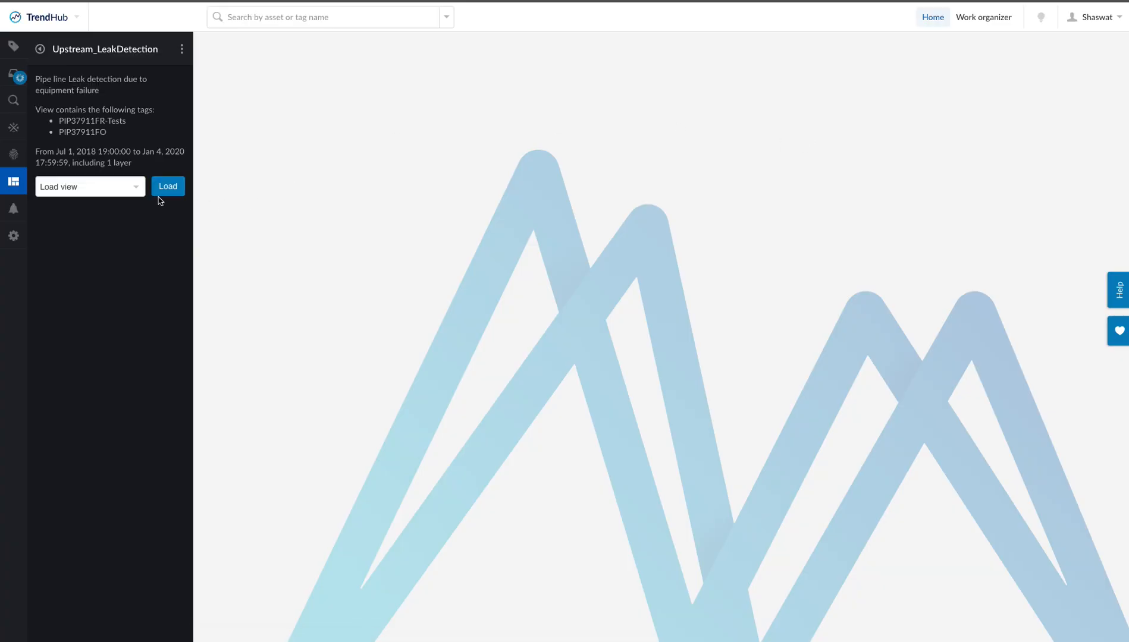
pyautogui.click(167, 190)
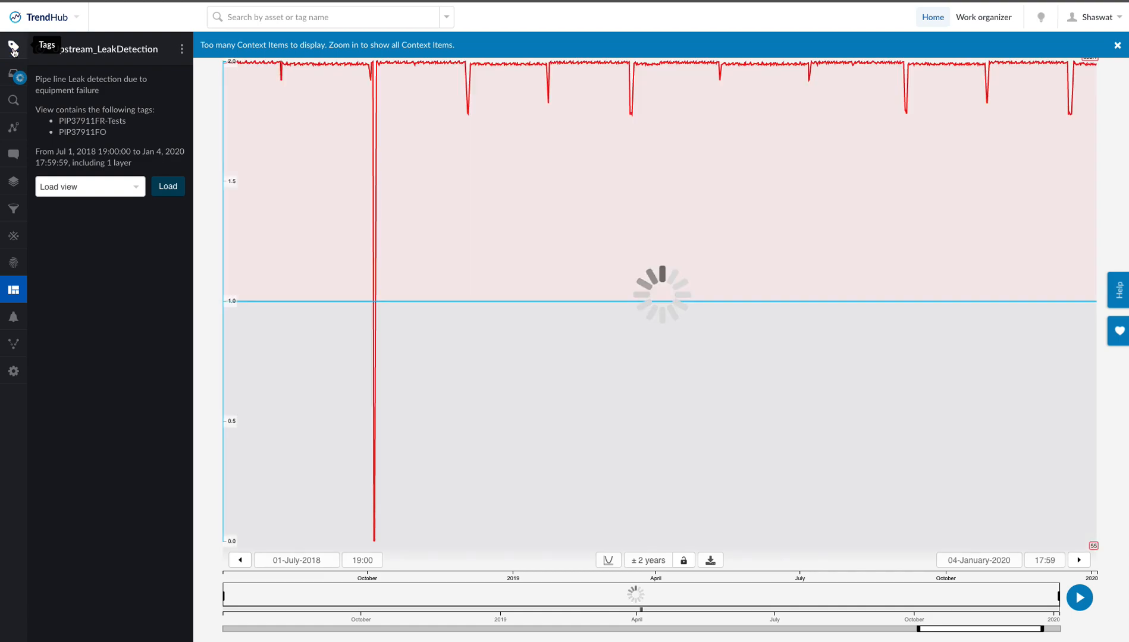
pyautogui.click(13, 48)
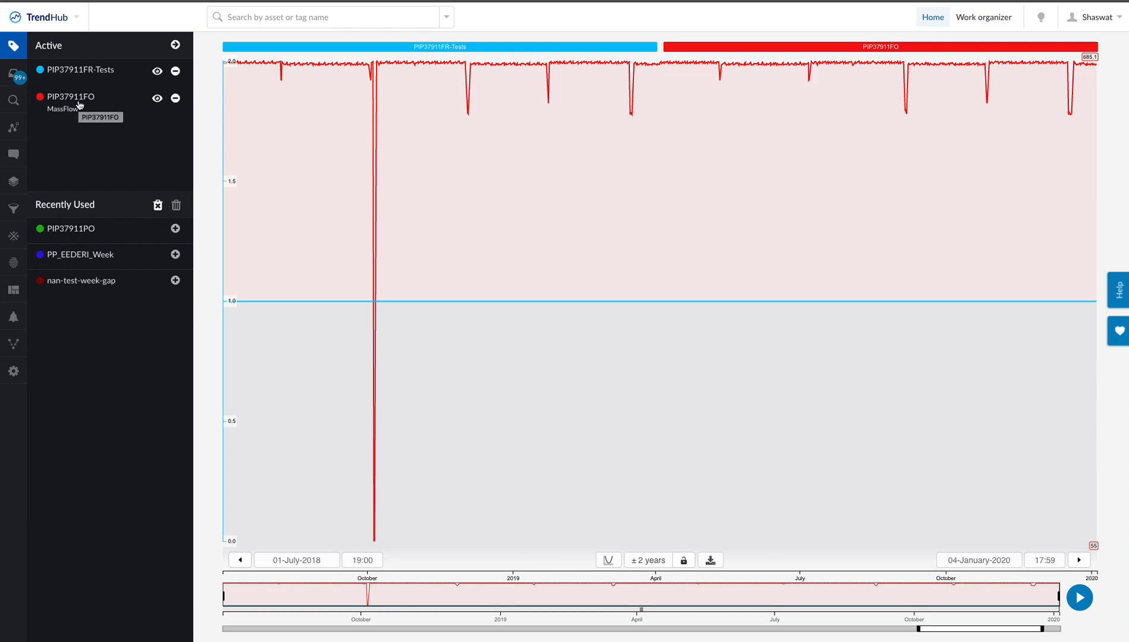
# - Load the saved ContextHub view "Leak due to equipment failure" as a search and run it for context items
pyautogui.click(13, 100)
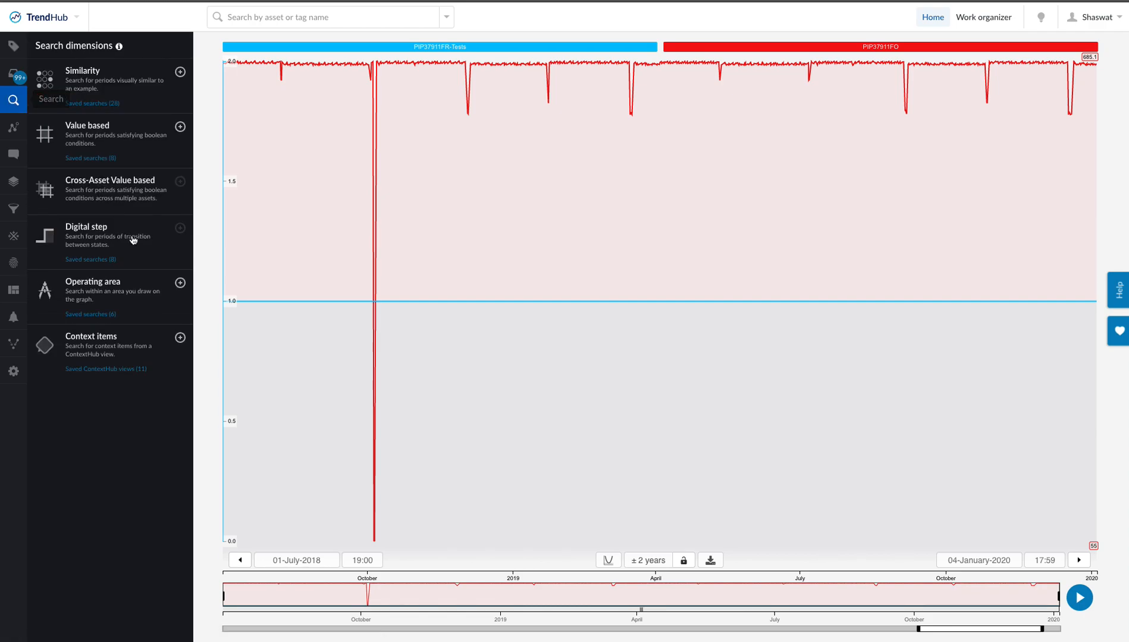
pyautogui.click(93, 370)
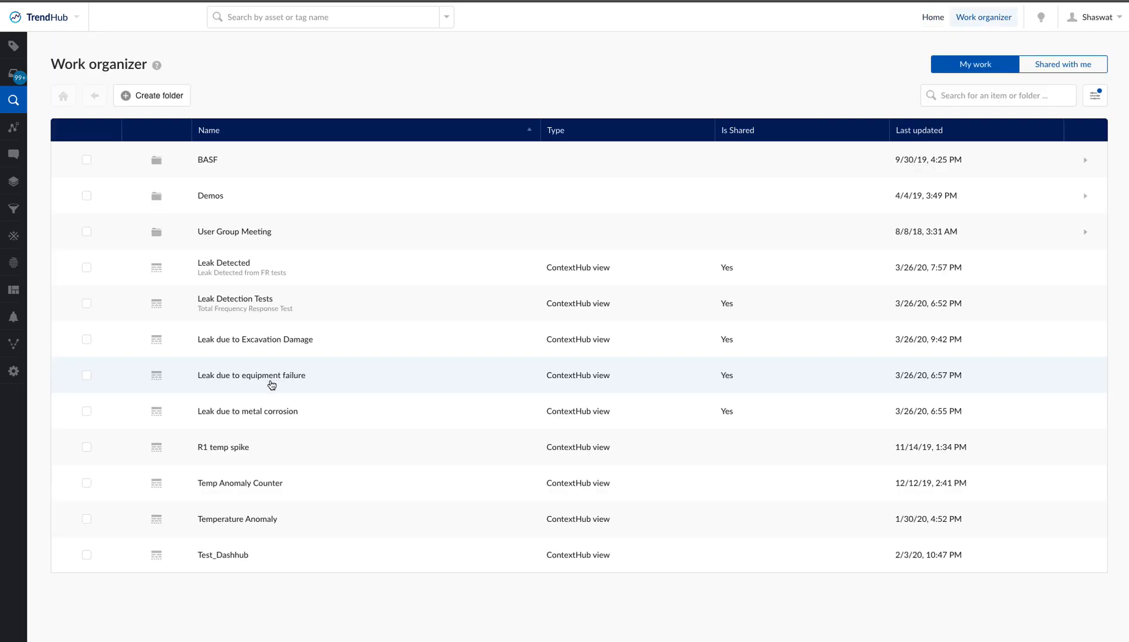
pyautogui.click(271, 384)
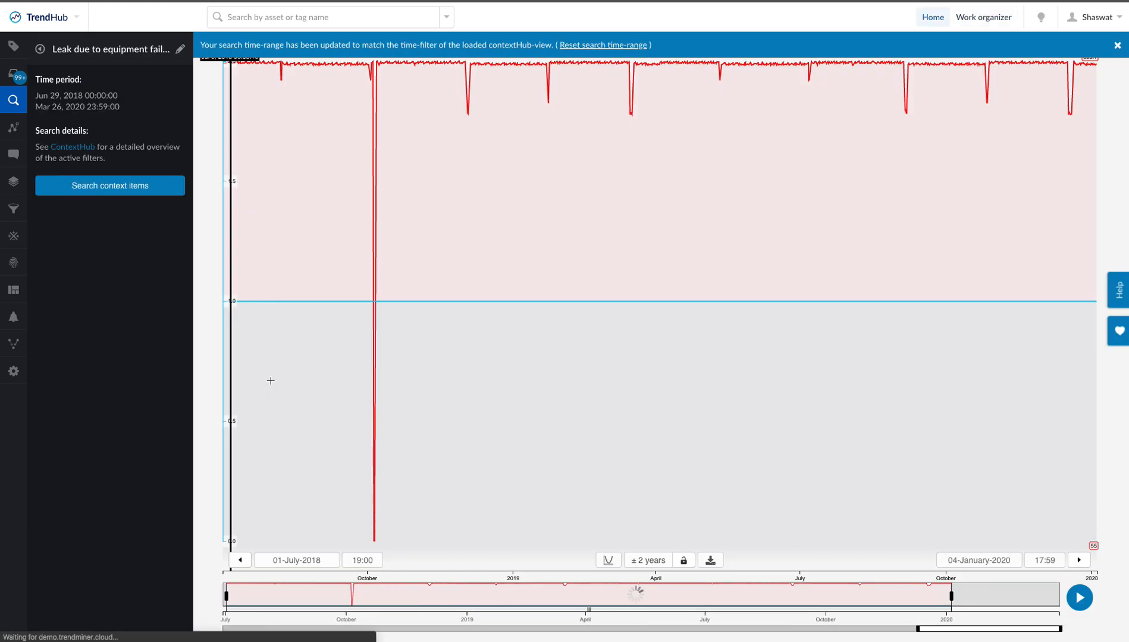
pyautogui.click(113, 184)
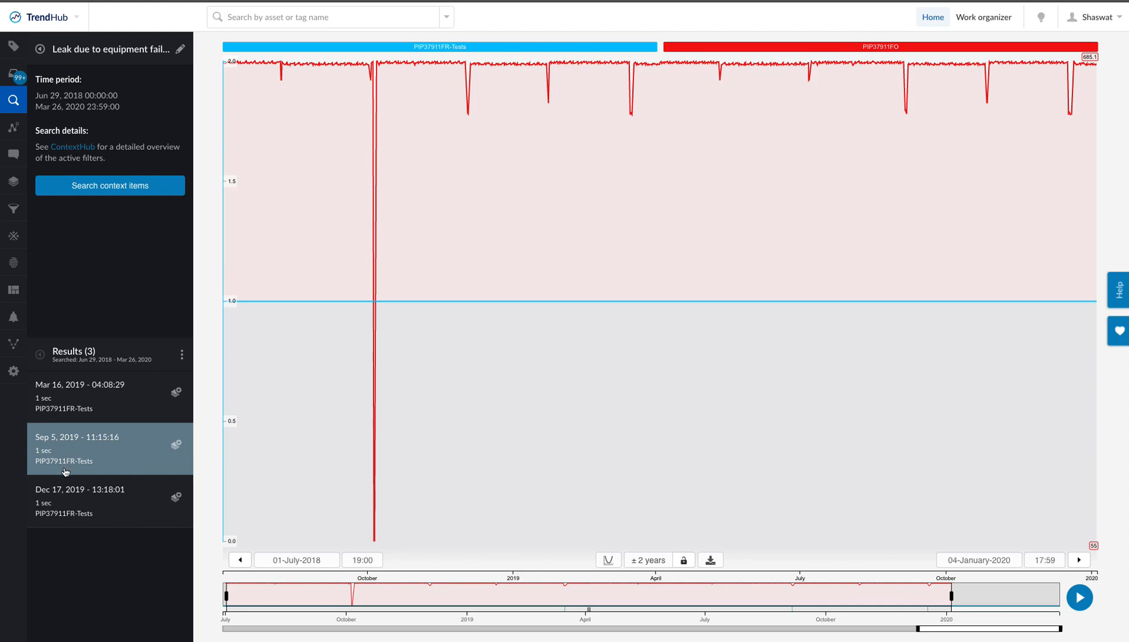
# - Examine the FR-Test context item details for the Mar 16, 2019 search result
pyautogui.click(49, 403)
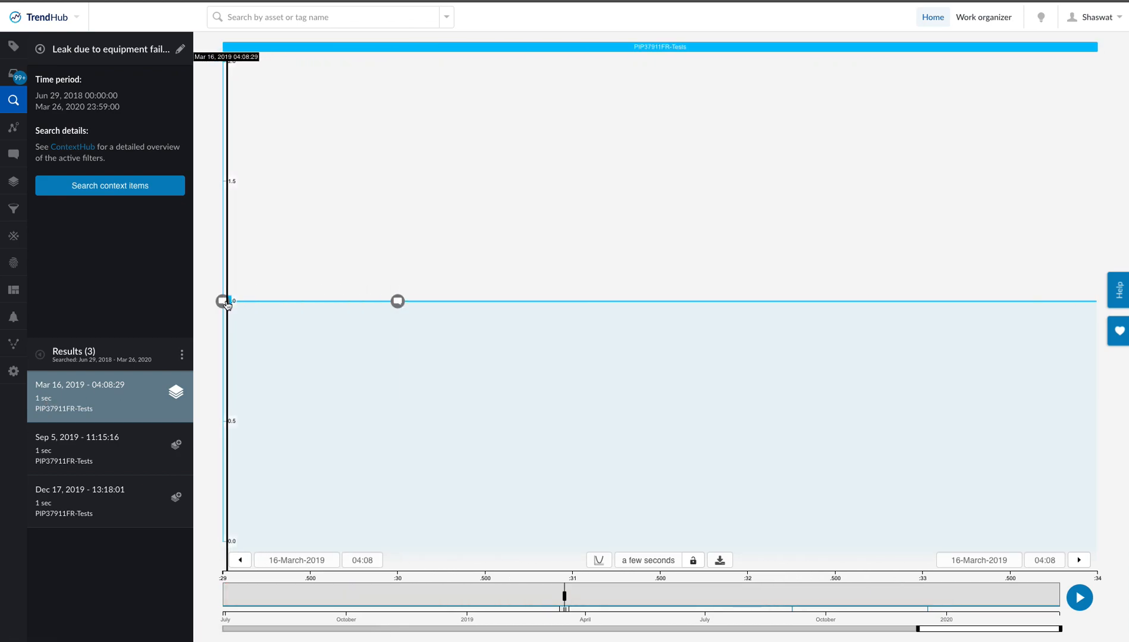
pyautogui.click(222, 301)
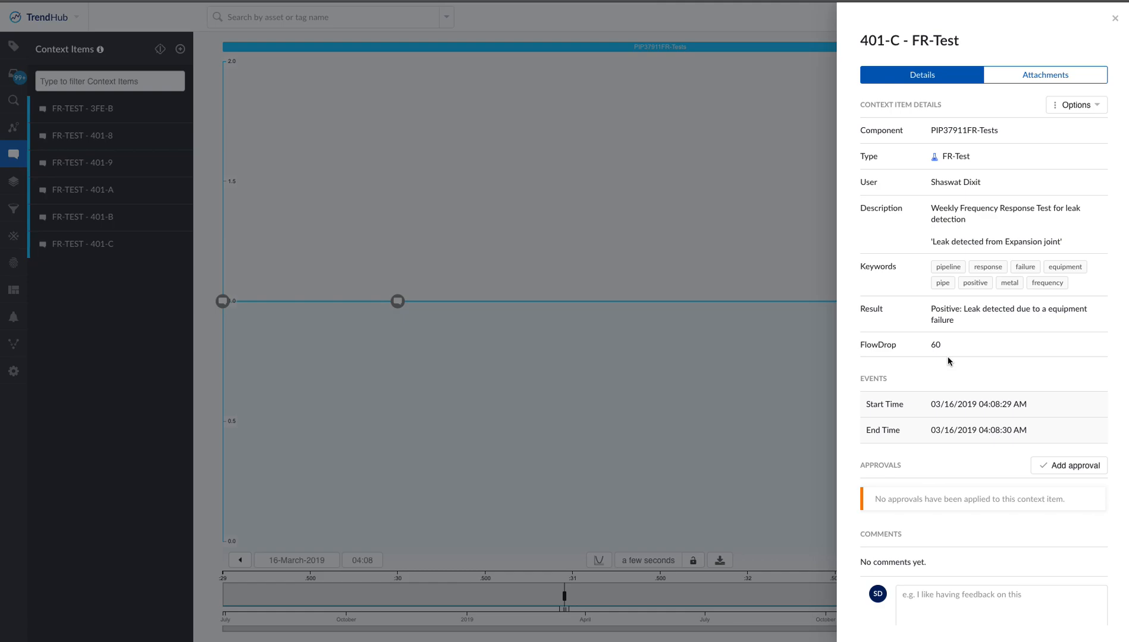
pyautogui.click(1115, 22)
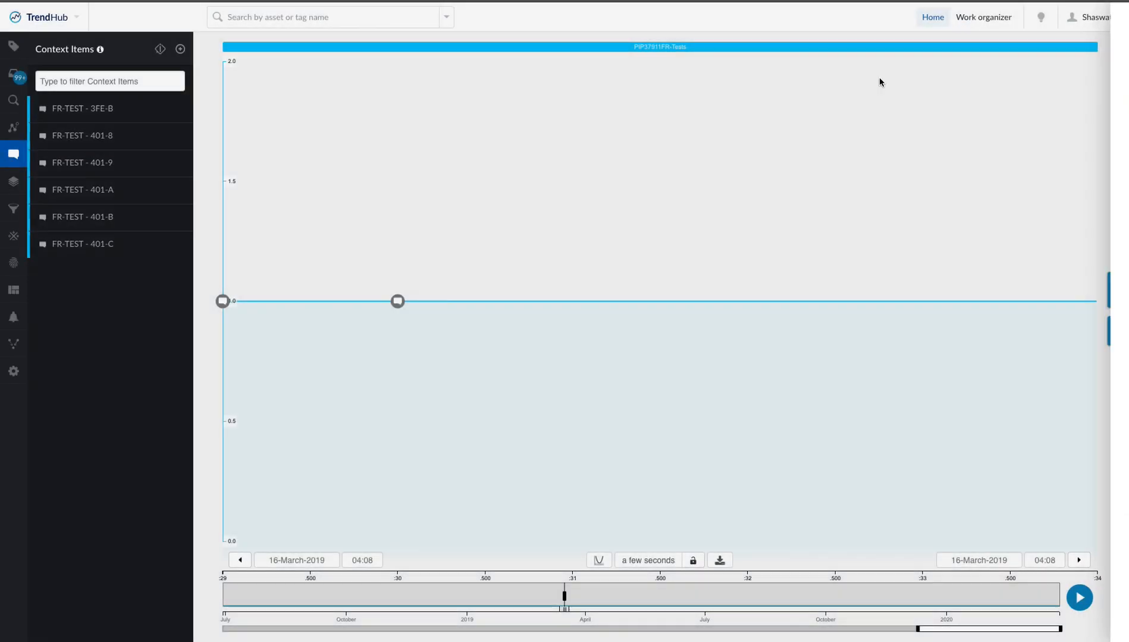
# - Examine the FR-Test context item details for the Sep 5, 2019 search result
pyautogui.click(10, 103)
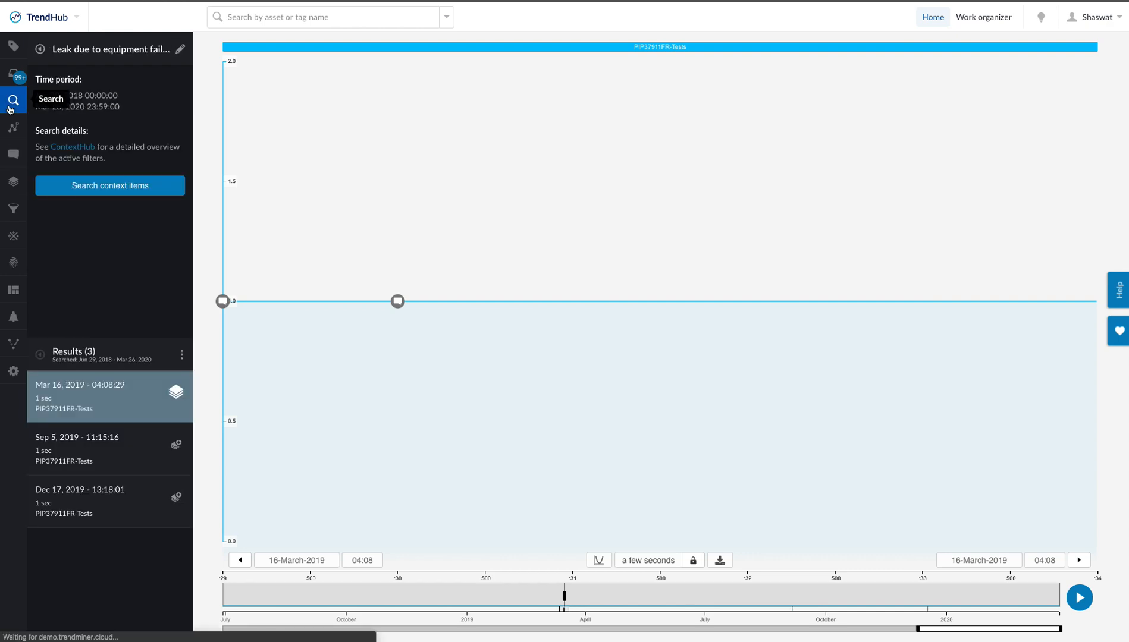
pyautogui.click(72, 454)
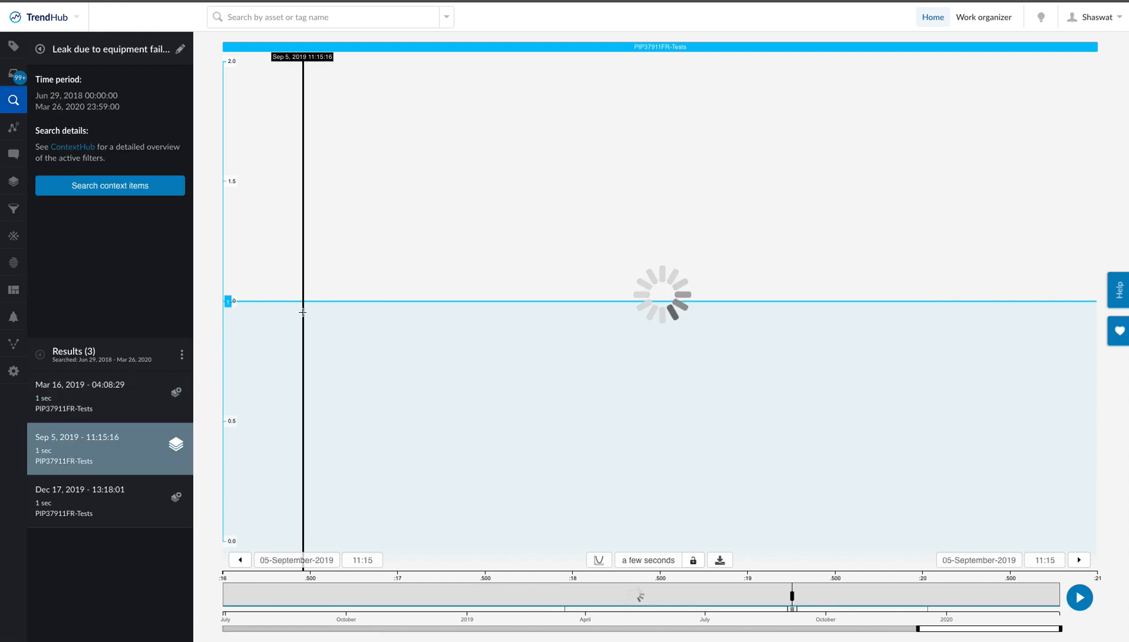
pyautogui.click(222, 301)
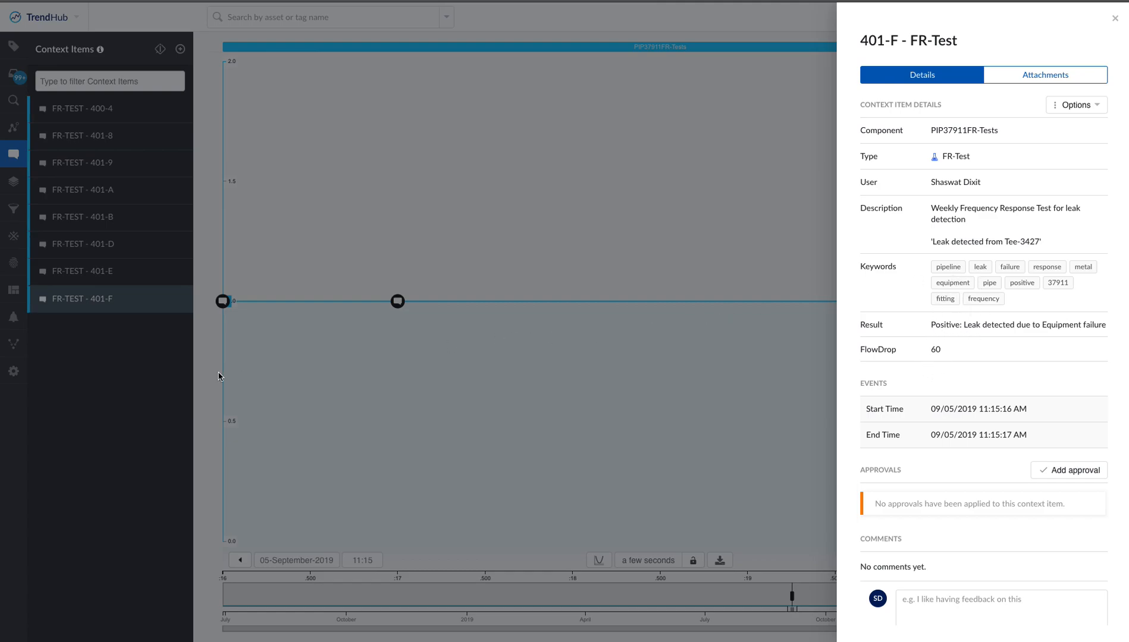
# - Examine the FR-Test context item details for the Dec 17, 2019 search result
pyautogui.click(14, 103)
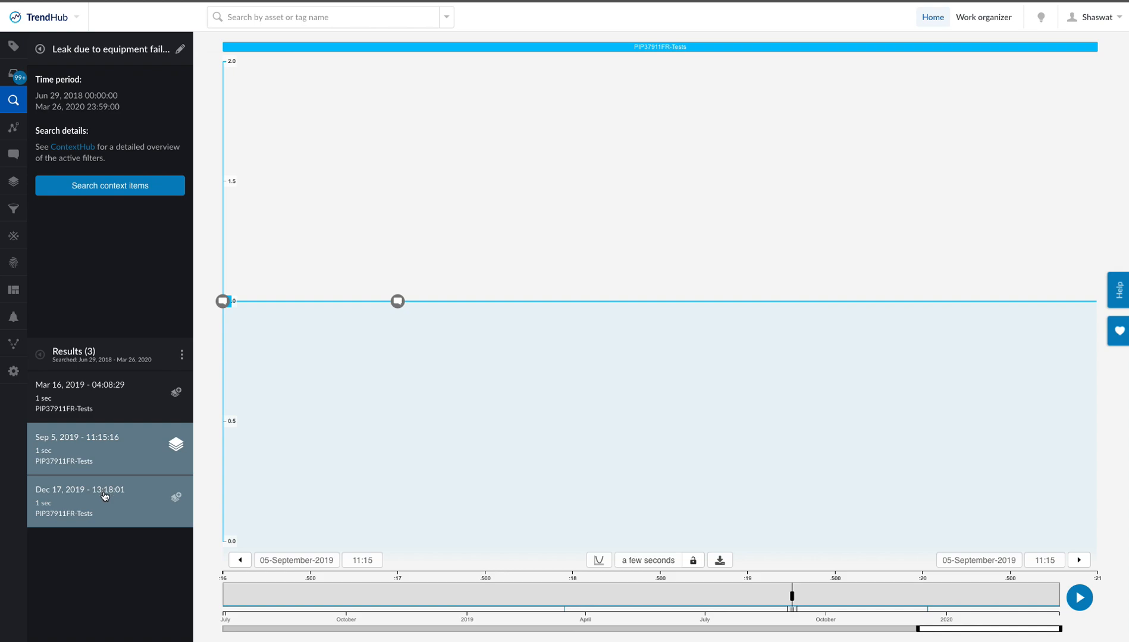
pyautogui.click(105, 501)
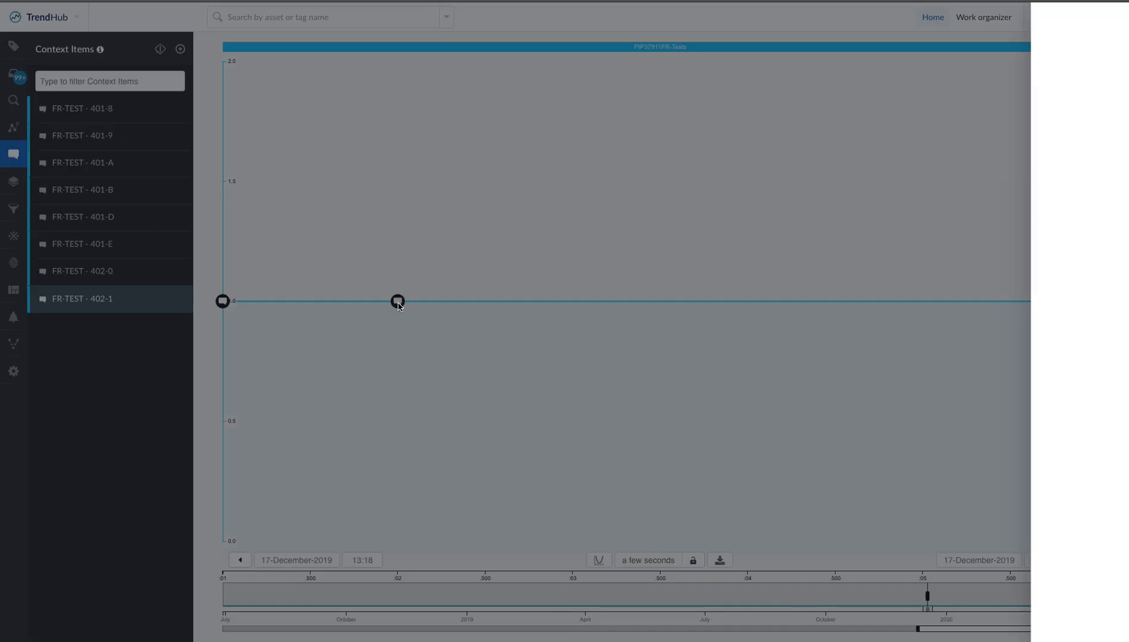
pyautogui.click(398, 301)
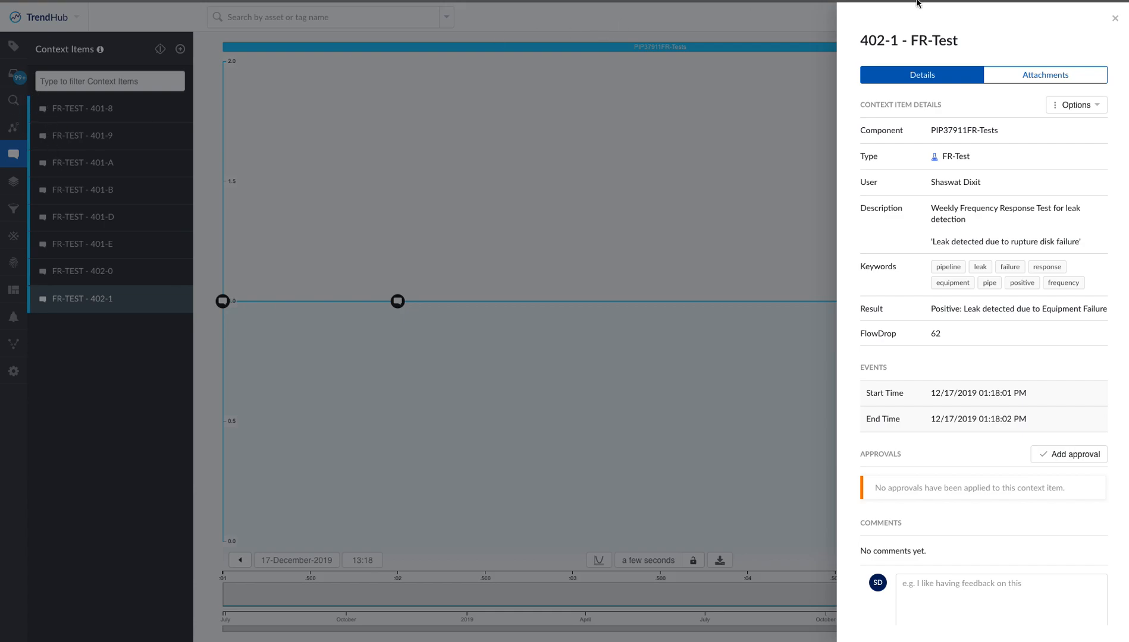
pyautogui.click(1116, 19)
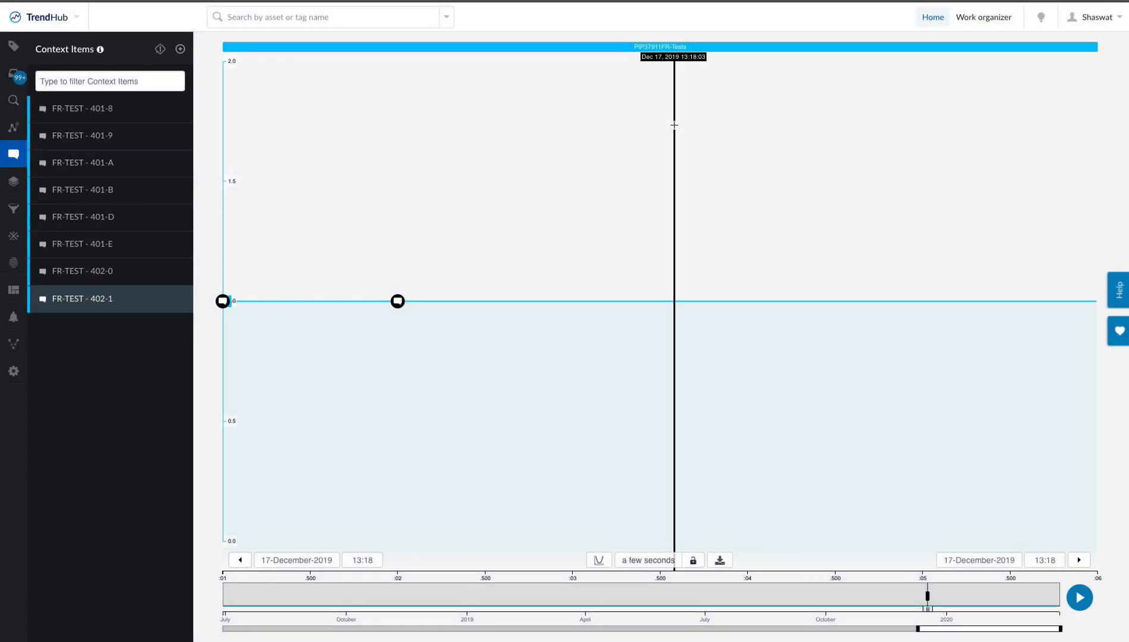
# - Add the Sep 5, 2019 and Mar 16, 2019 search results as layers and set the chart's timespan to 1 day
pyautogui.click(12, 102)
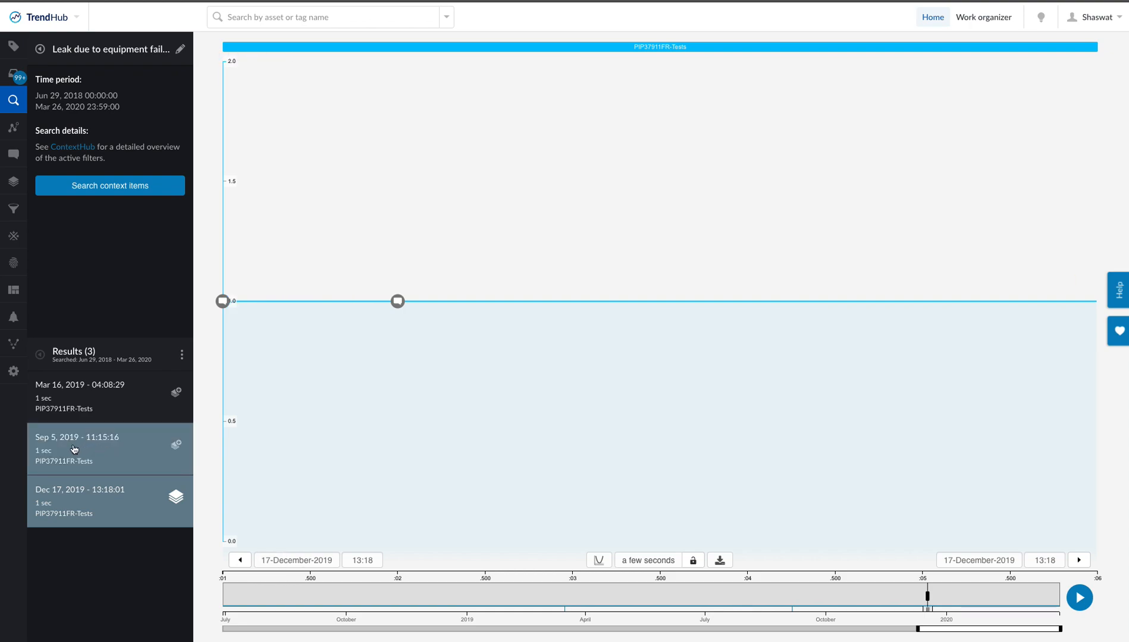
pyautogui.click(179, 441)
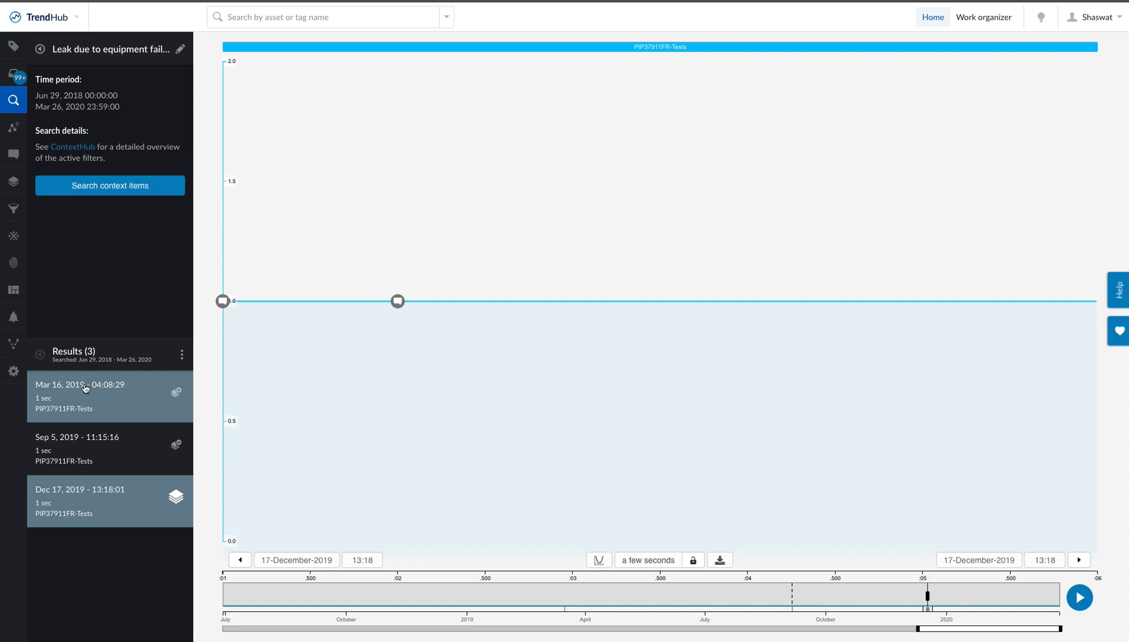
pyautogui.click(177, 394)
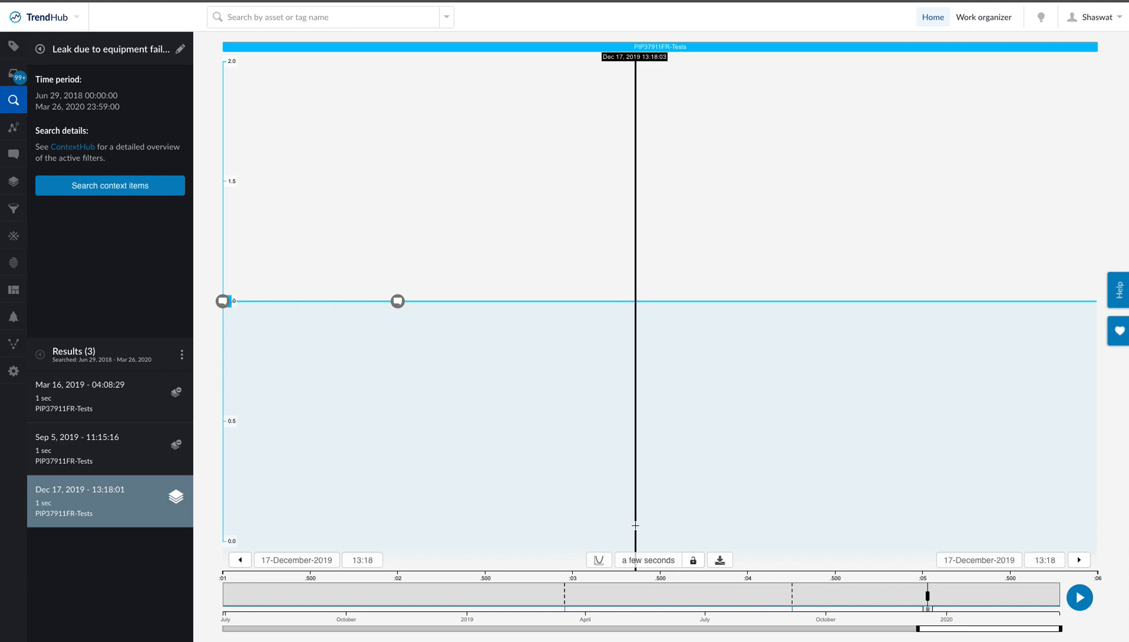
pyautogui.click(640, 563)
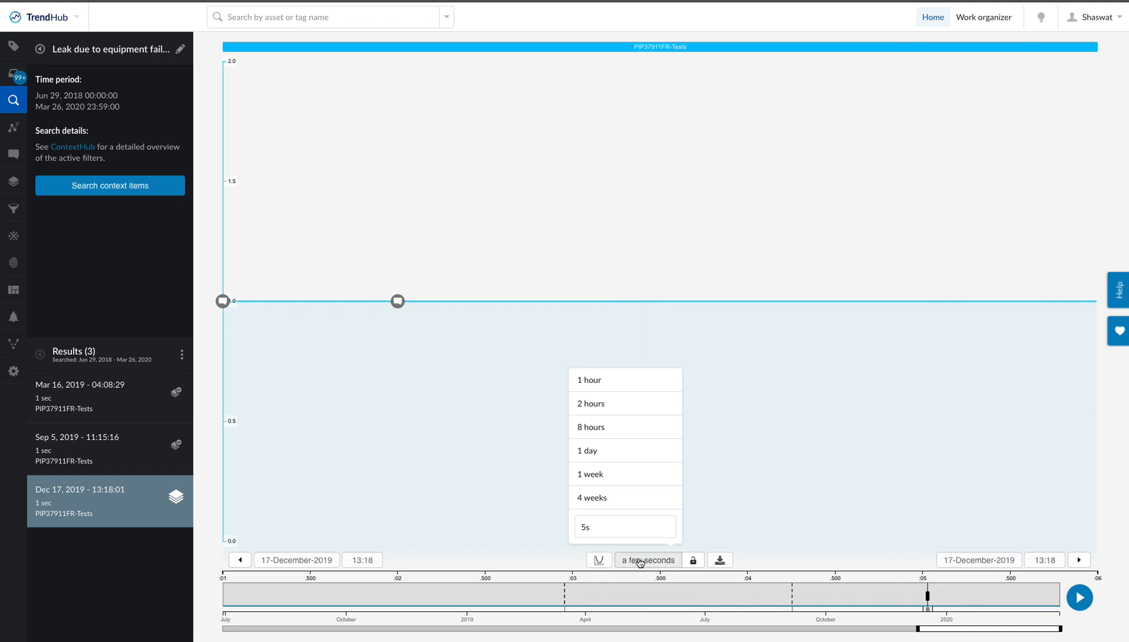
pyautogui.click(611, 452)
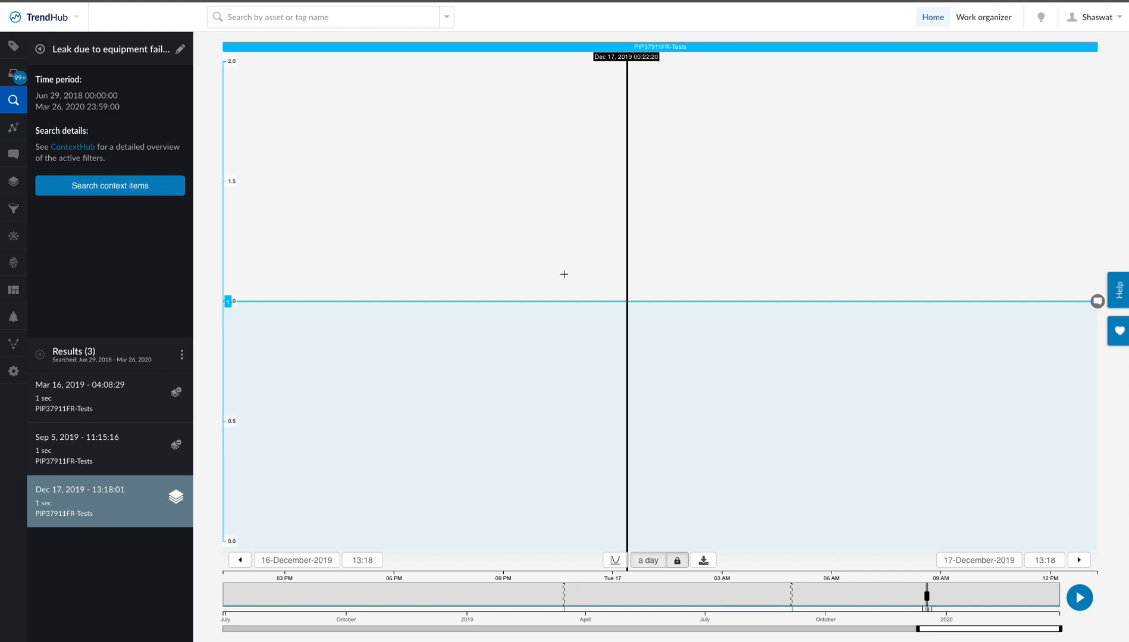
# - Make the PIP37911FO mass flow tag visible on the chart, reloading the page to refresh the trend
pyautogui.click(7, 50)
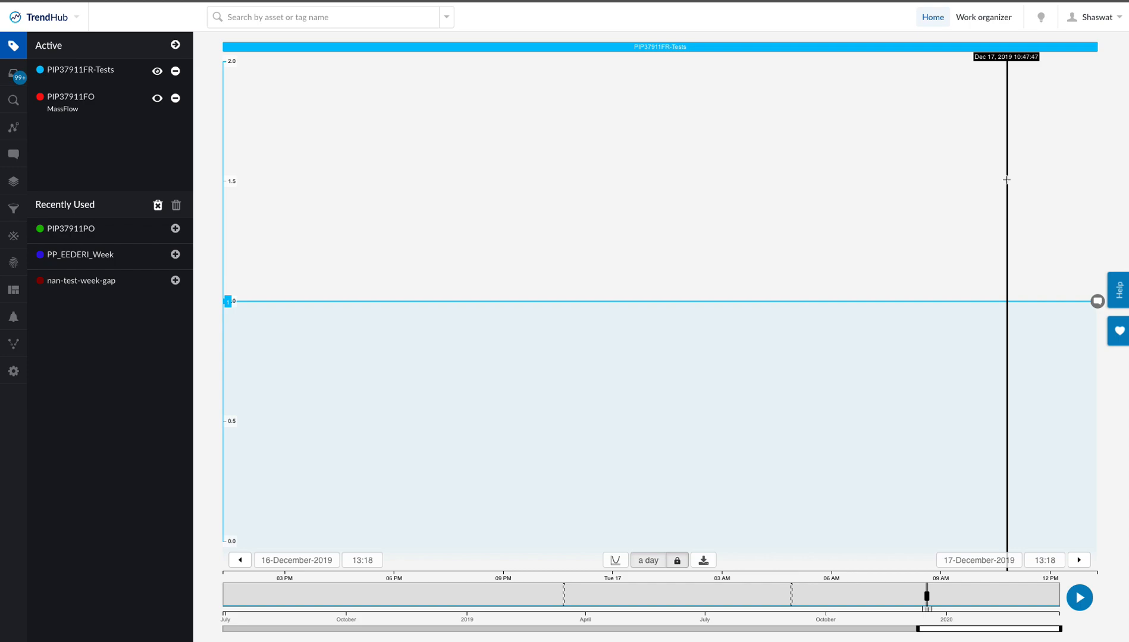
pyautogui.click(157, 100)
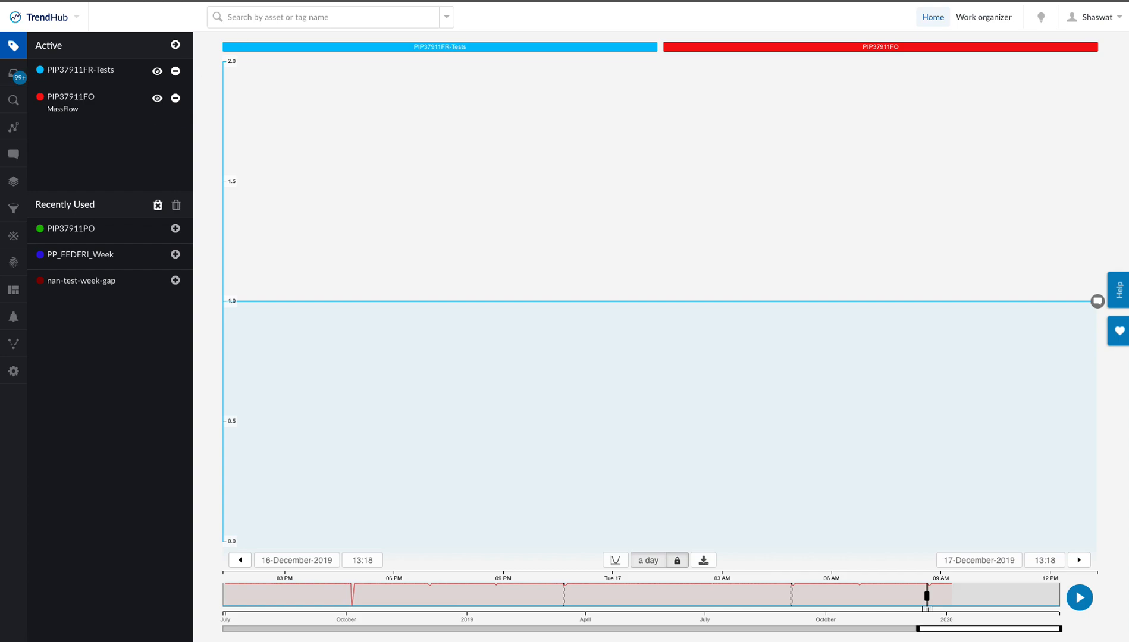
pyautogui.press('super+r')
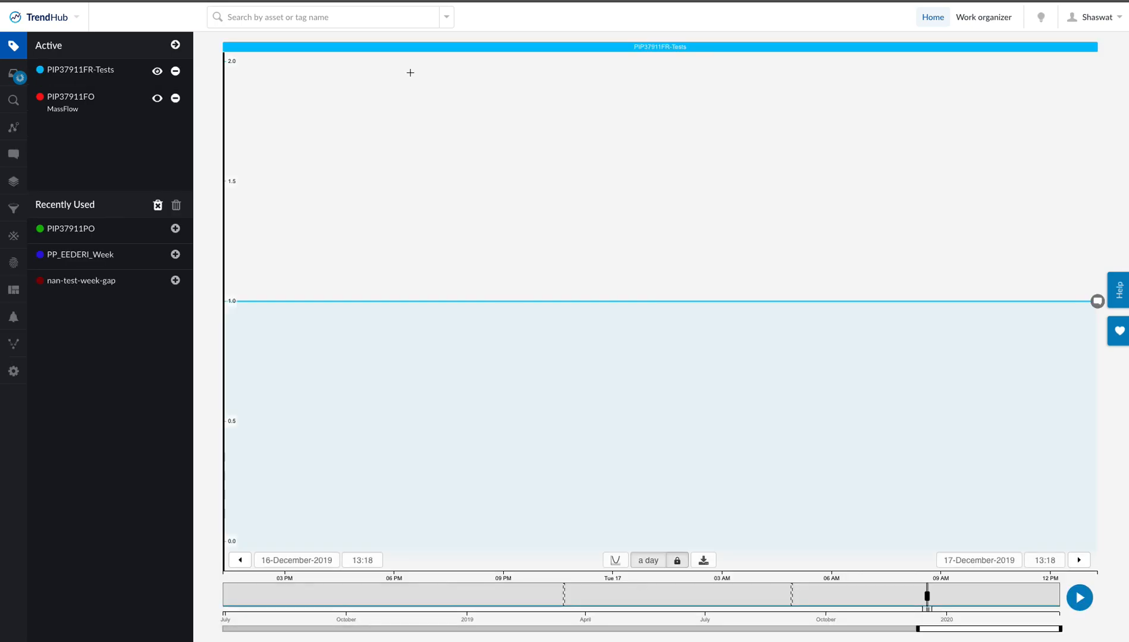
pyautogui.click(157, 99)
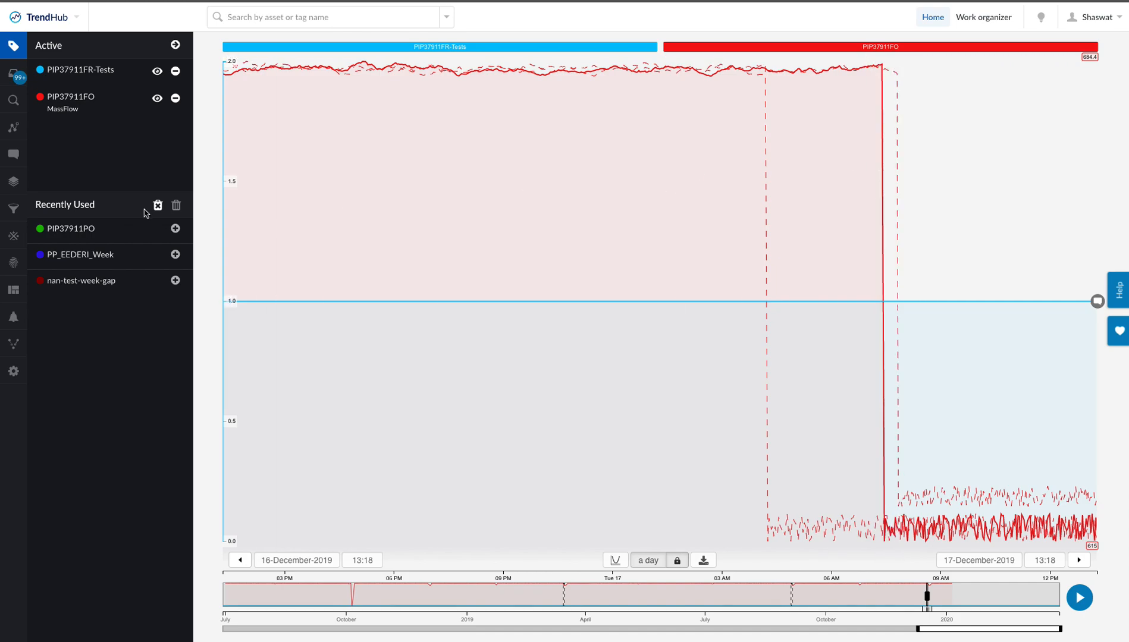
# - Shift the Sep 4–5, 2019 layer to start at 11:36 so its flow drop aligns with the base layer
pyautogui.click(13, 185)
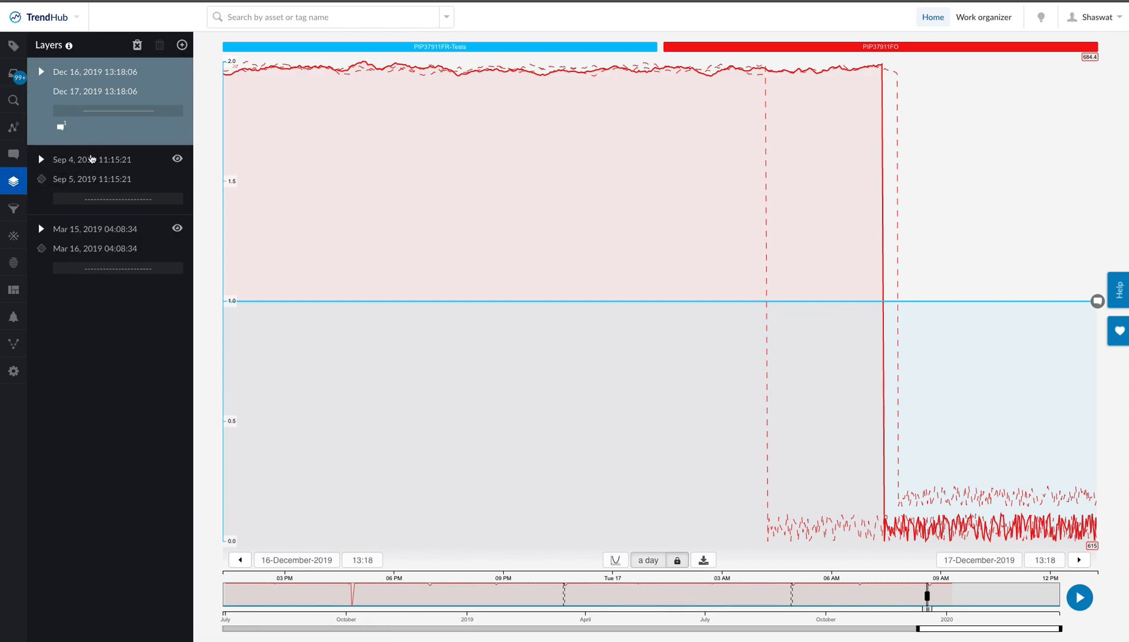
pyautogui.click(91, 159)
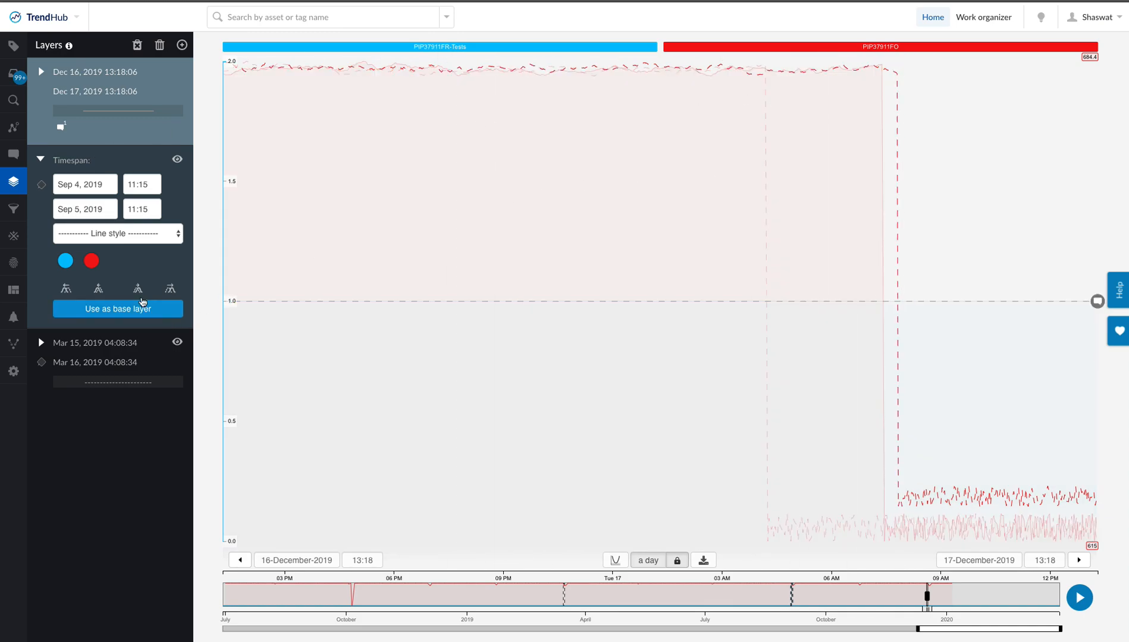
pyautogui.click(98, 289)
pyautogui.click(98, 289)
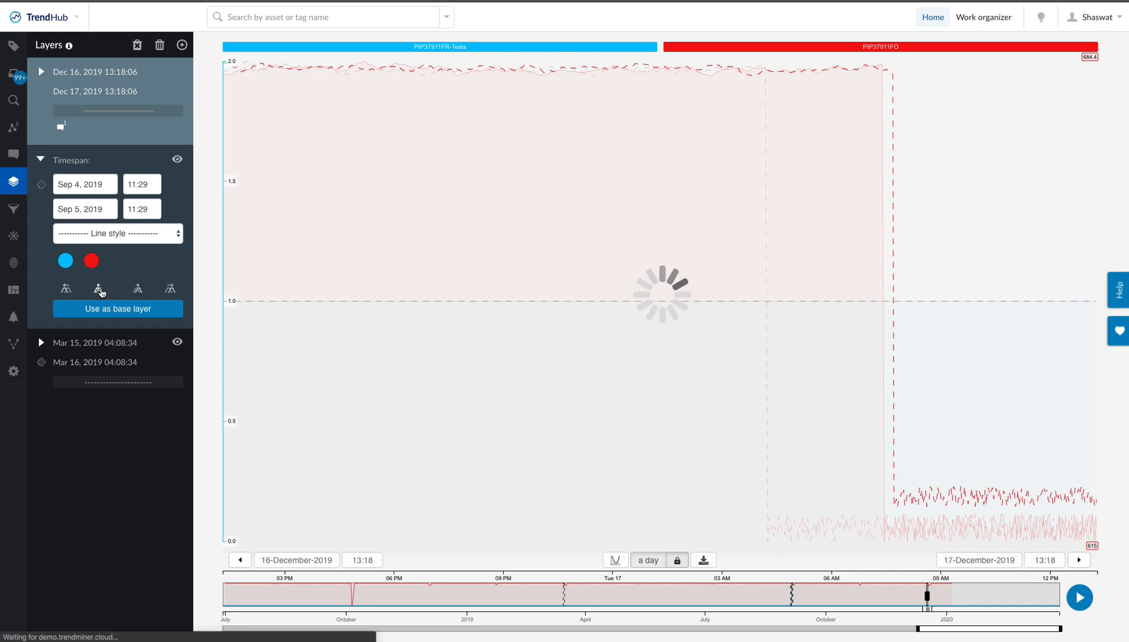
pyautogui.click(98, 289)
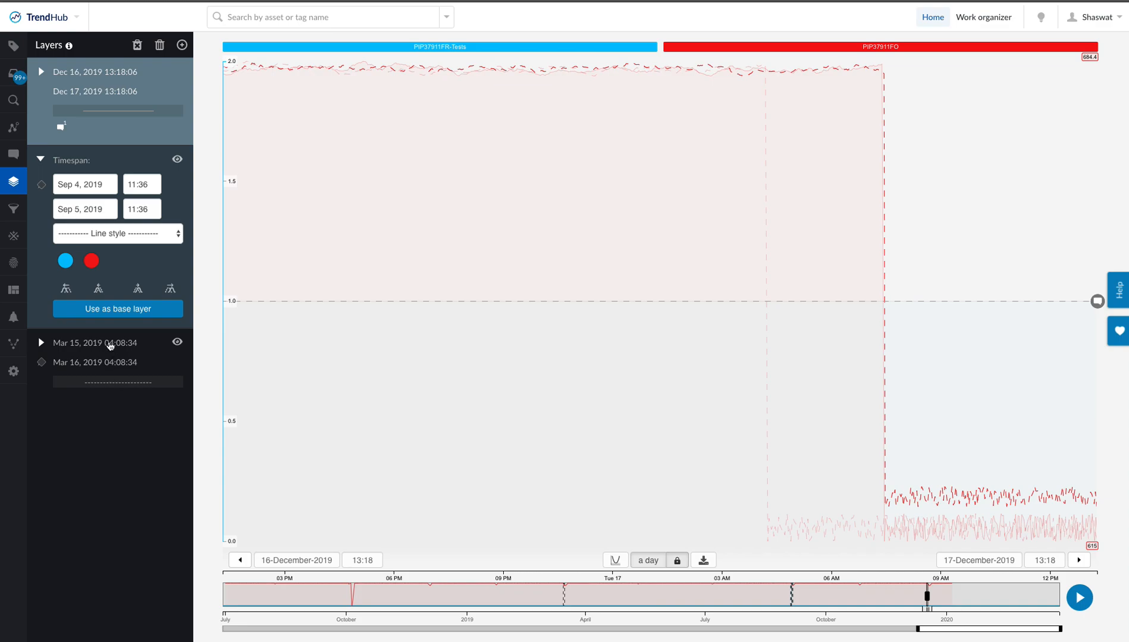
# - Shift the Mar 15–16, 2019 layer to start at 00:54 so its flow drop aligns with the base layer
pyautogui.click(110, 345)
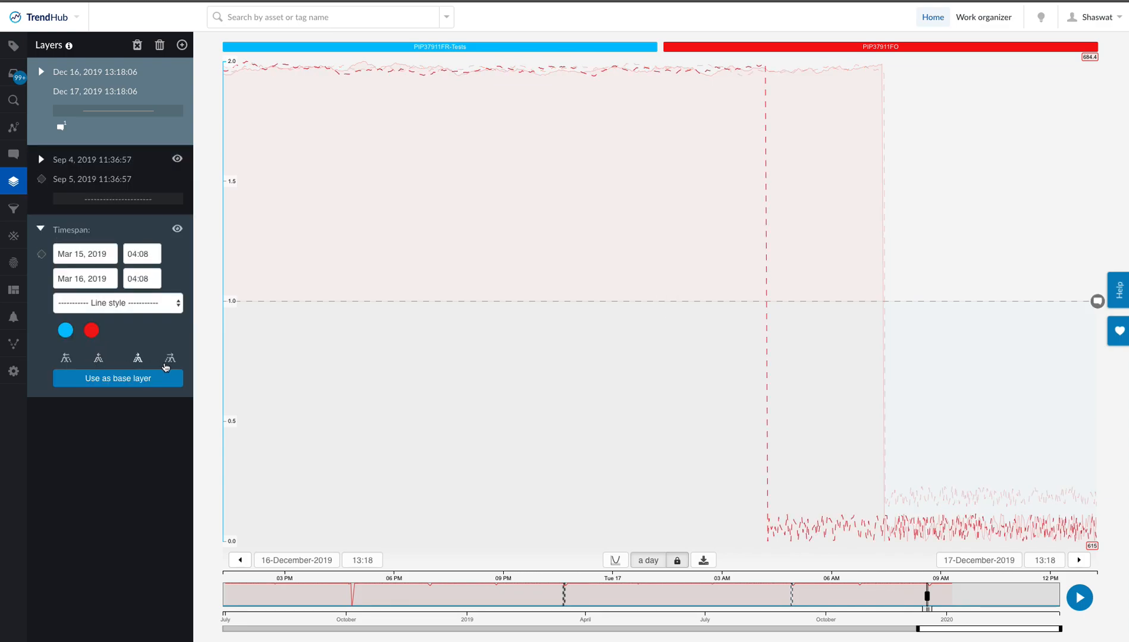
pyautogui.click(170, 358)
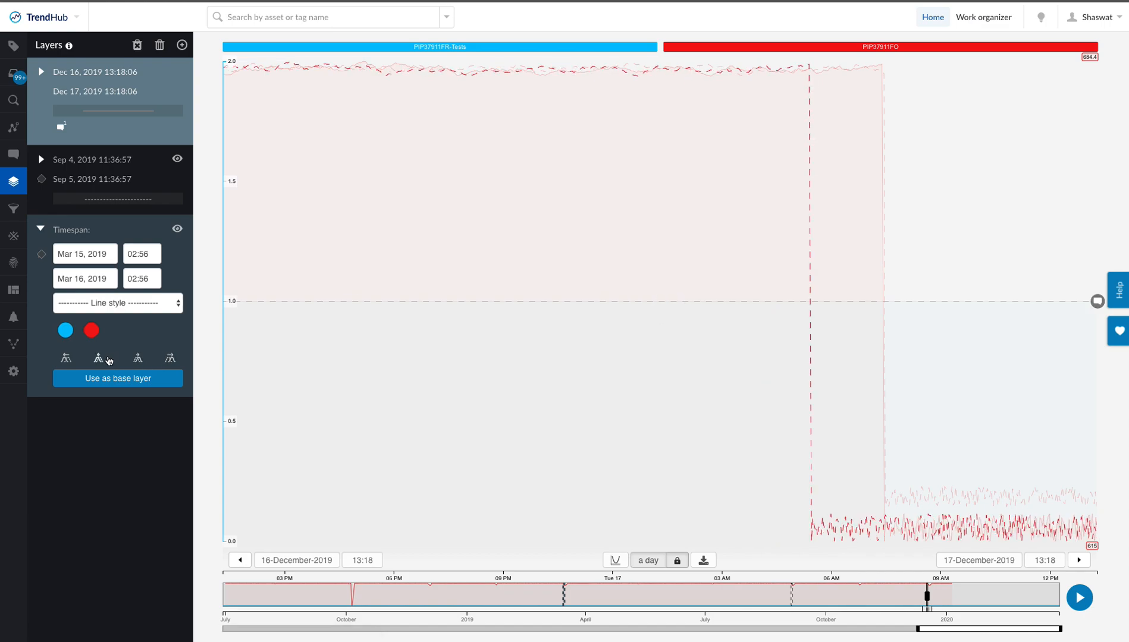
pyautogui.click(170, 358)
pyautogui.click(170, 359)
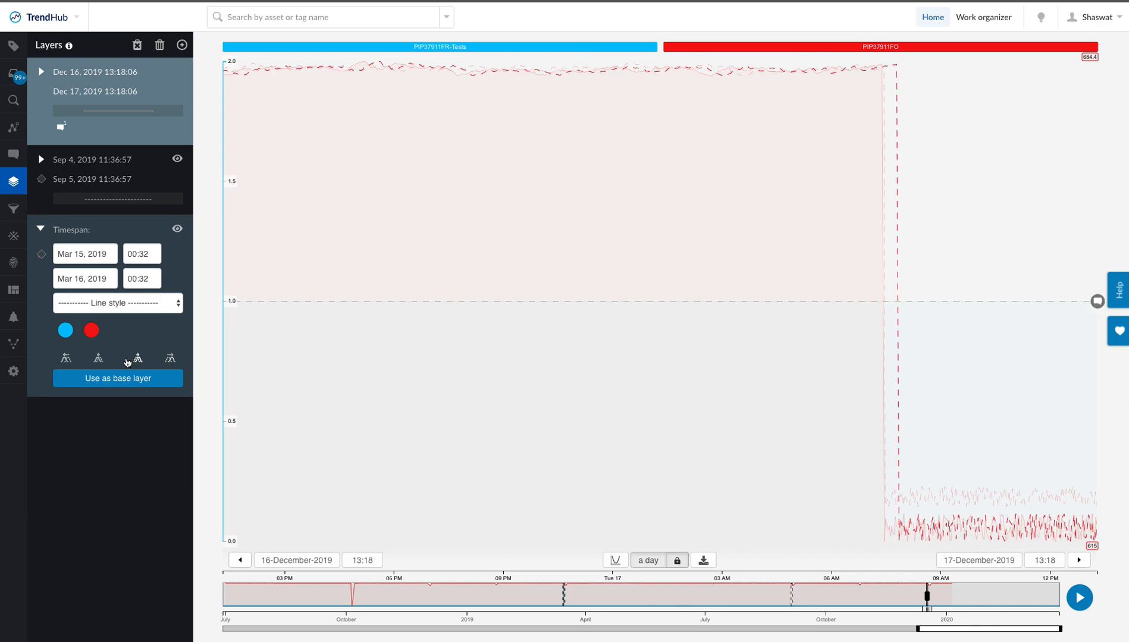
pyautogui.click(98, 360)
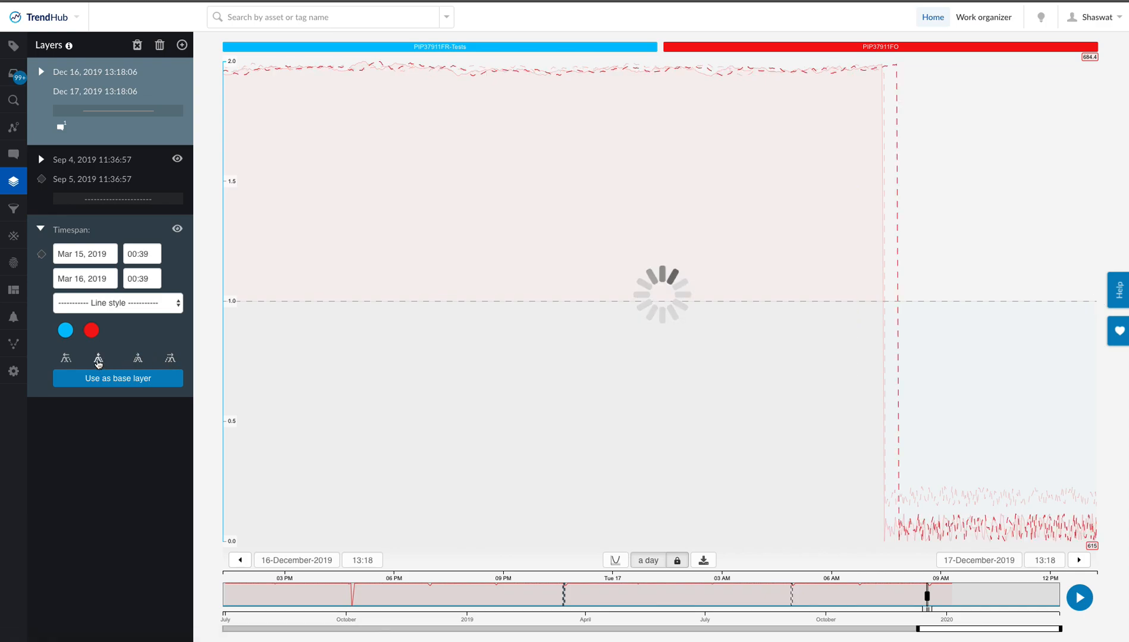
pyautogui.click(98, 360)
pyautogui.click(98, 360)
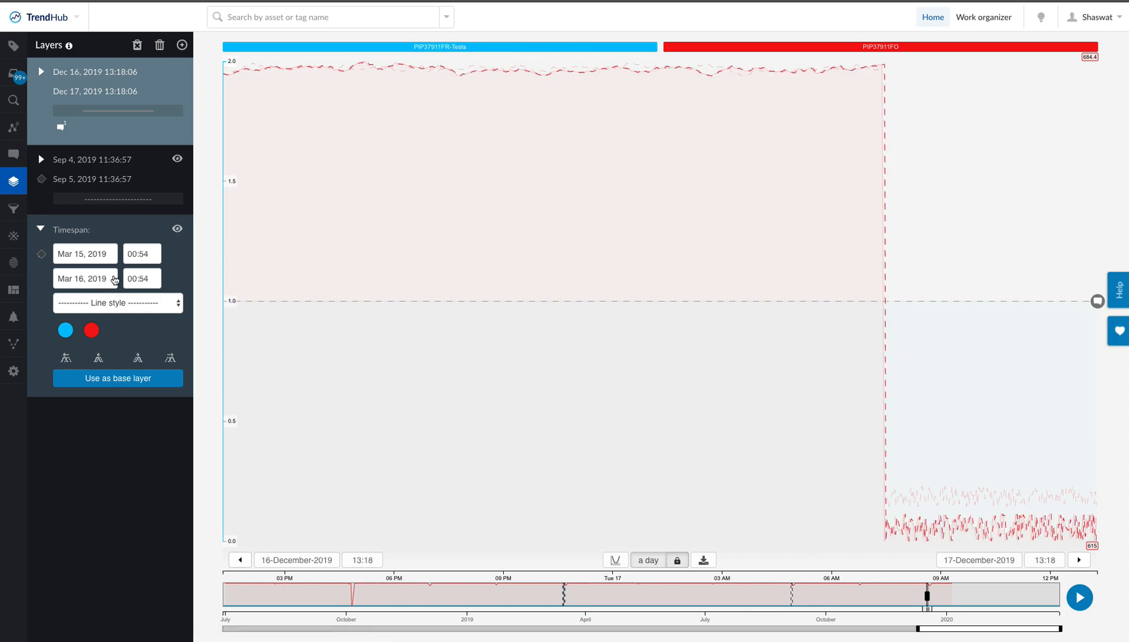
# - Zoom the chart in on the aligned flow drop, from about 03:44 to 10:38 on Dec 17, 2019
pyautogui.click(96, 229)
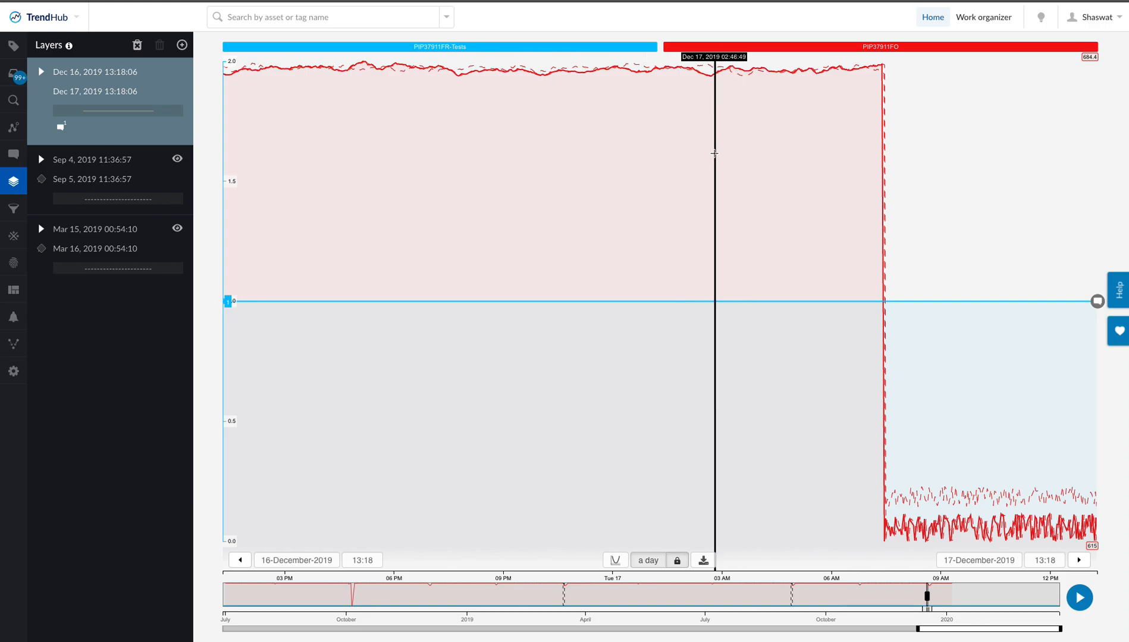
pyautogui.moveTo(715, 154); pyautogui.dragTo(1000, 196)
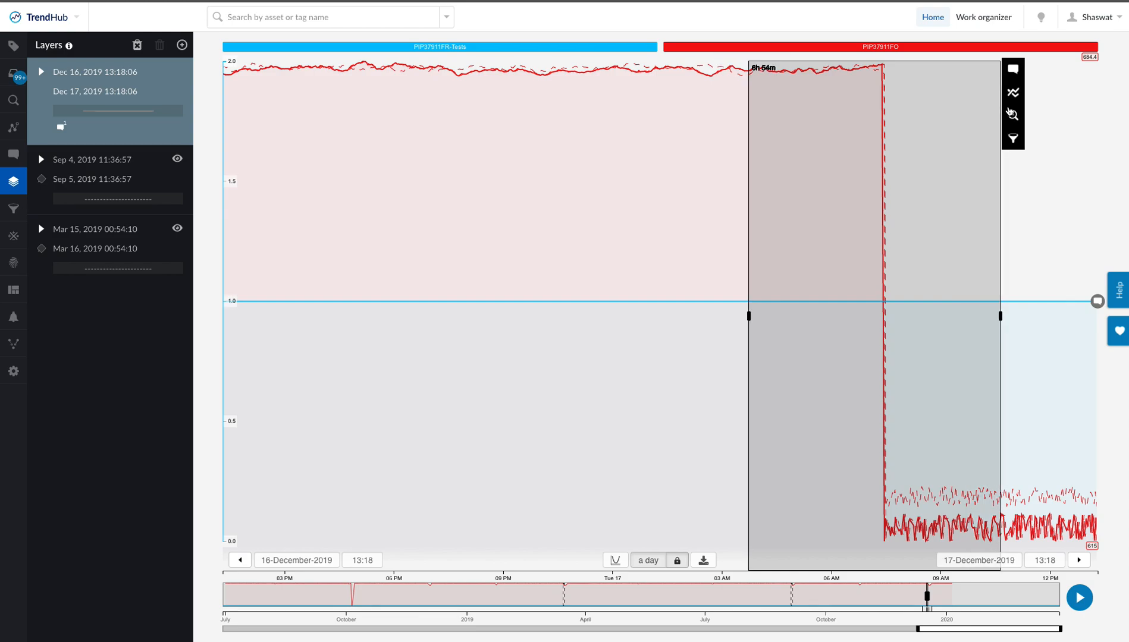
pyautogui.click(1013, 116)
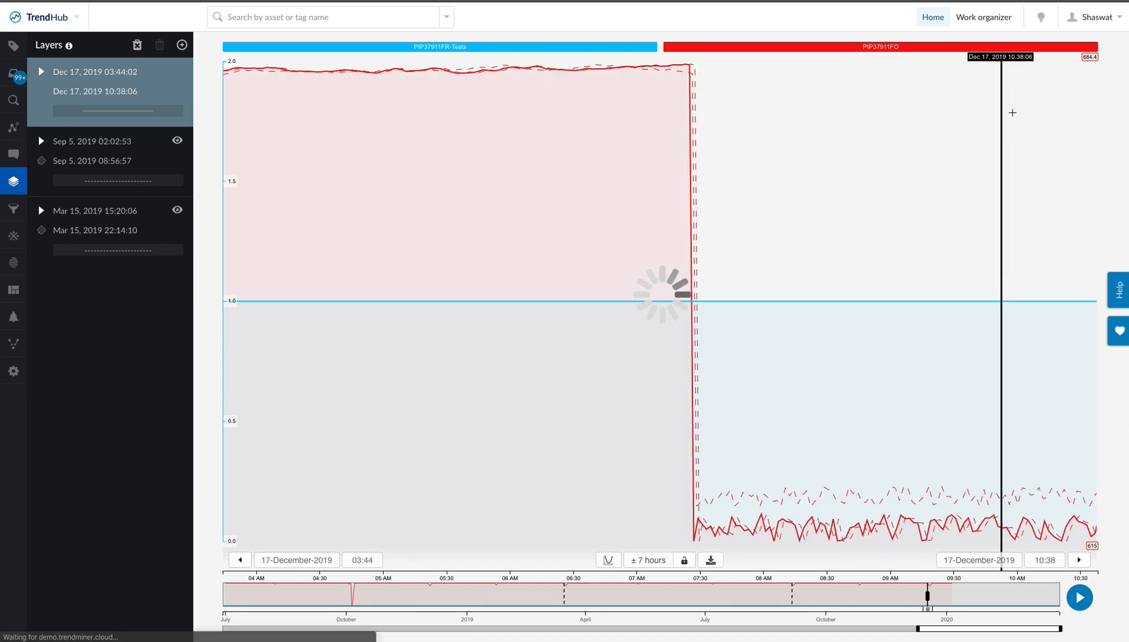
# - Hide the PIP37911FR-Tests tag and add the recommended correlated tag PIP37911PO (Outlet Pressure) to the chart
pyautogui.click(23, 53)
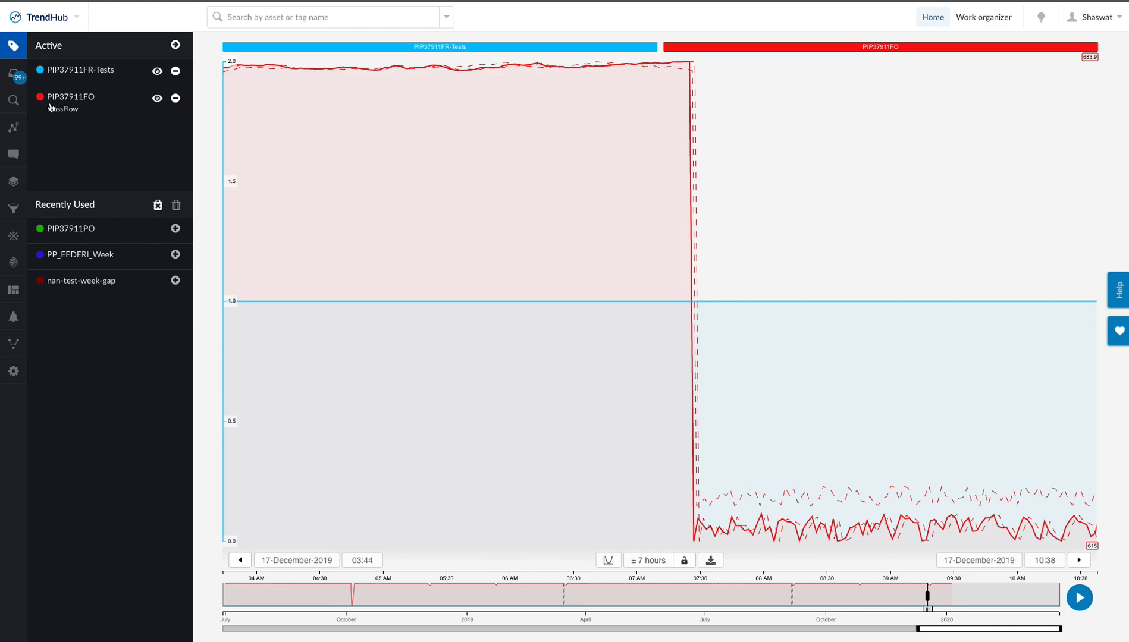
pyautogui.click(157, 72)
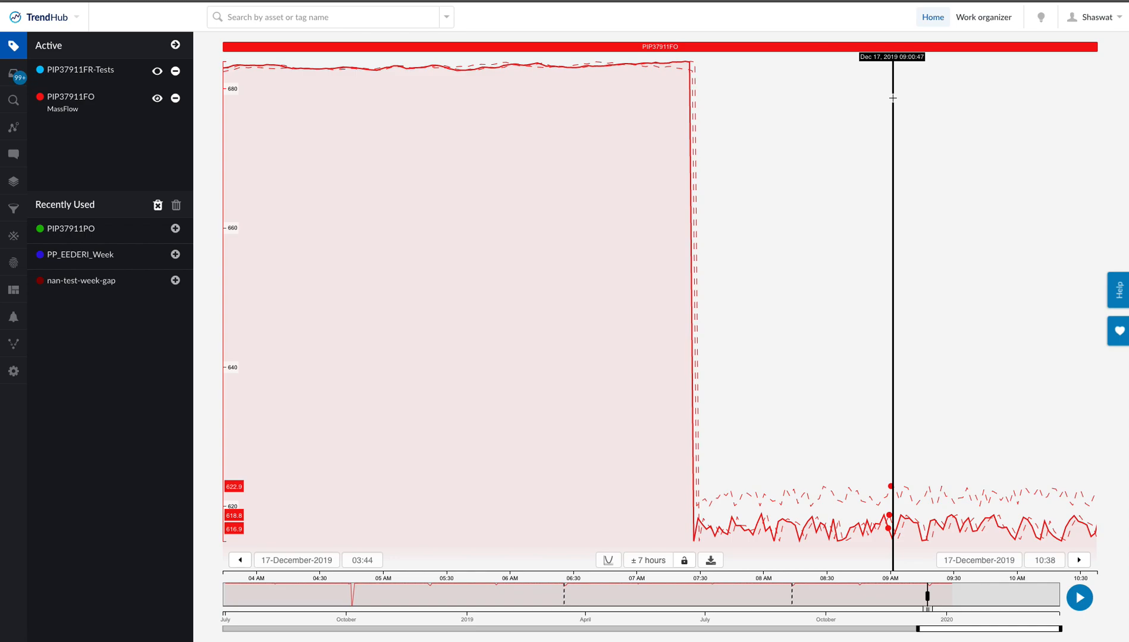
pyautogui.click(1041, 22)
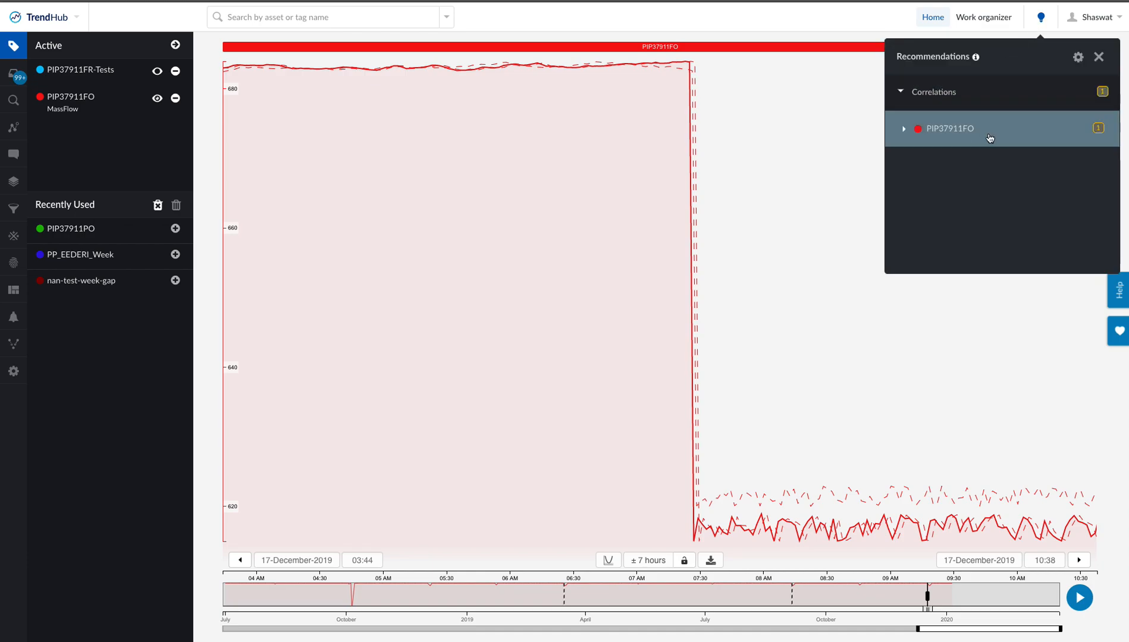
pyautogui.click(990, 138)
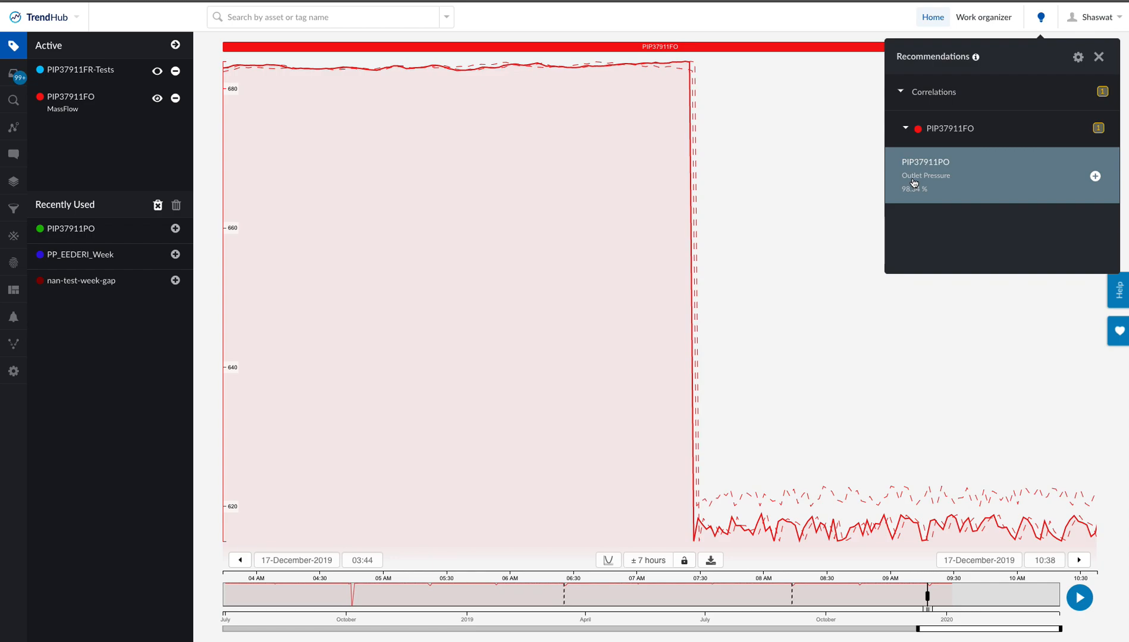
pyautogui.click(1095, 176)
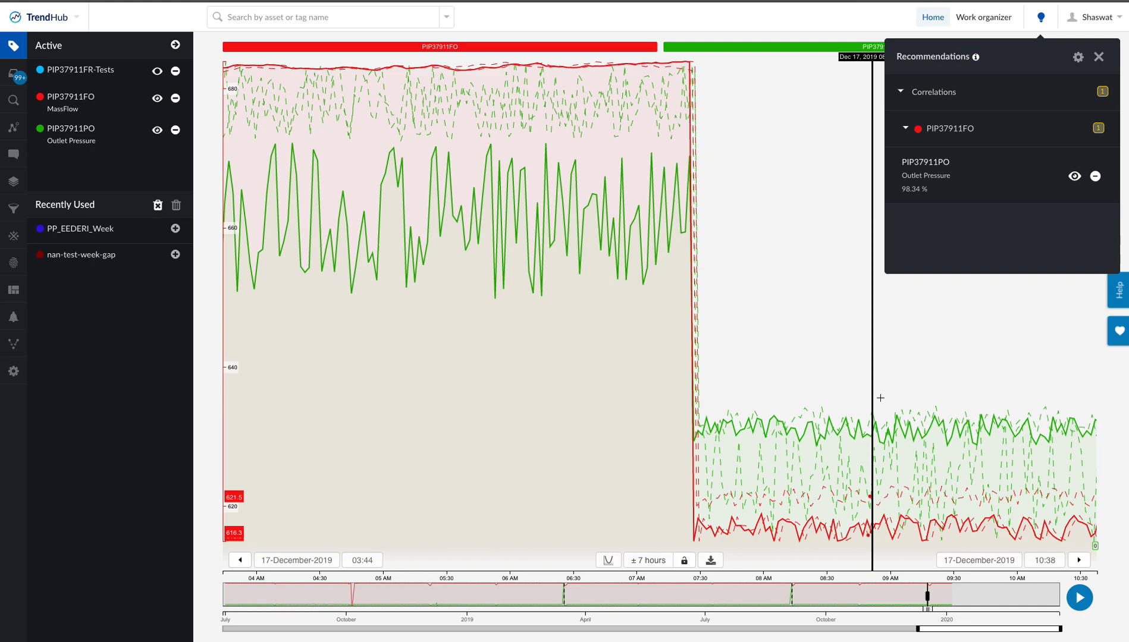
# - Set the chart's timespan to 1 day and mark the interval between the base layer's pressure spike and its flow drop
pyautogui.click(643, 562)
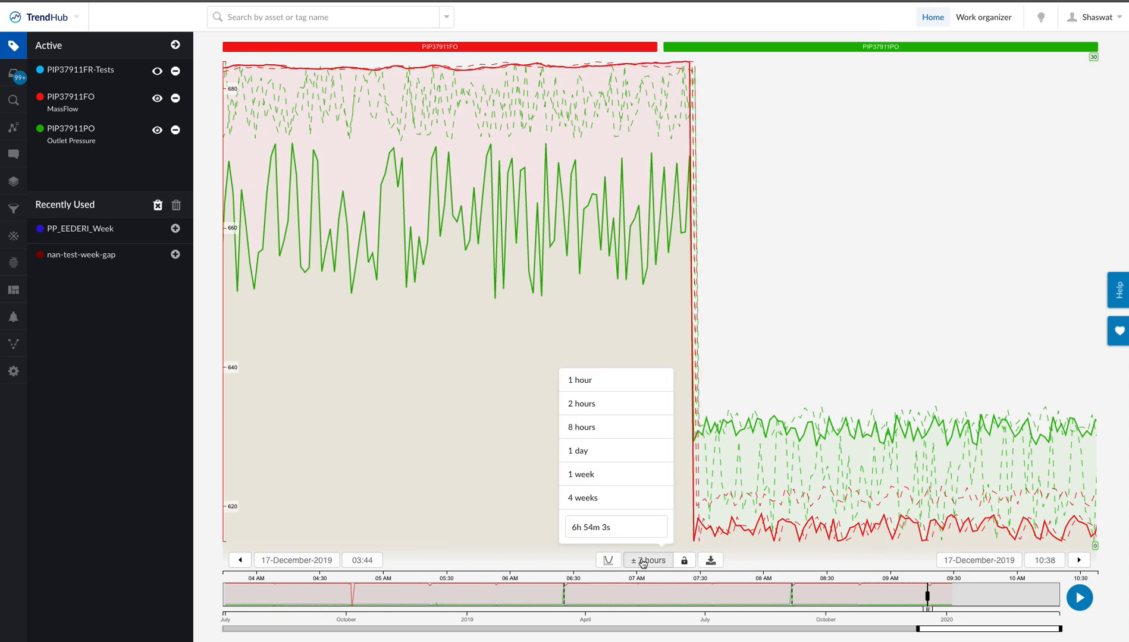
pyautogui.click(633, 456)
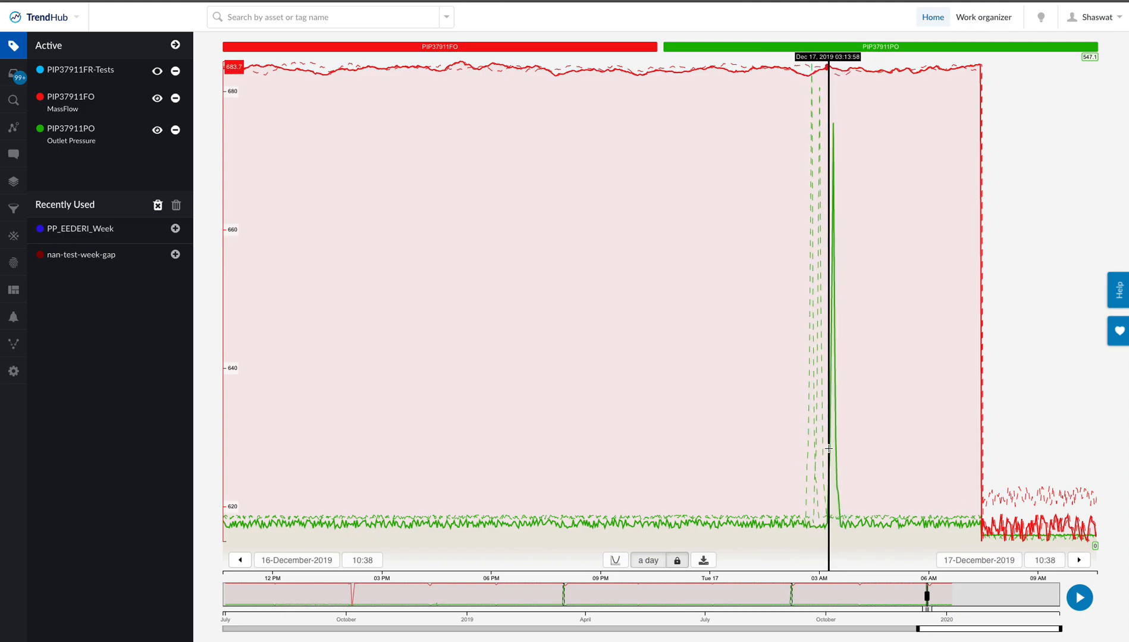
pyautogui.moveTo(820, 454); pyautogui.dragTo(981, 443)
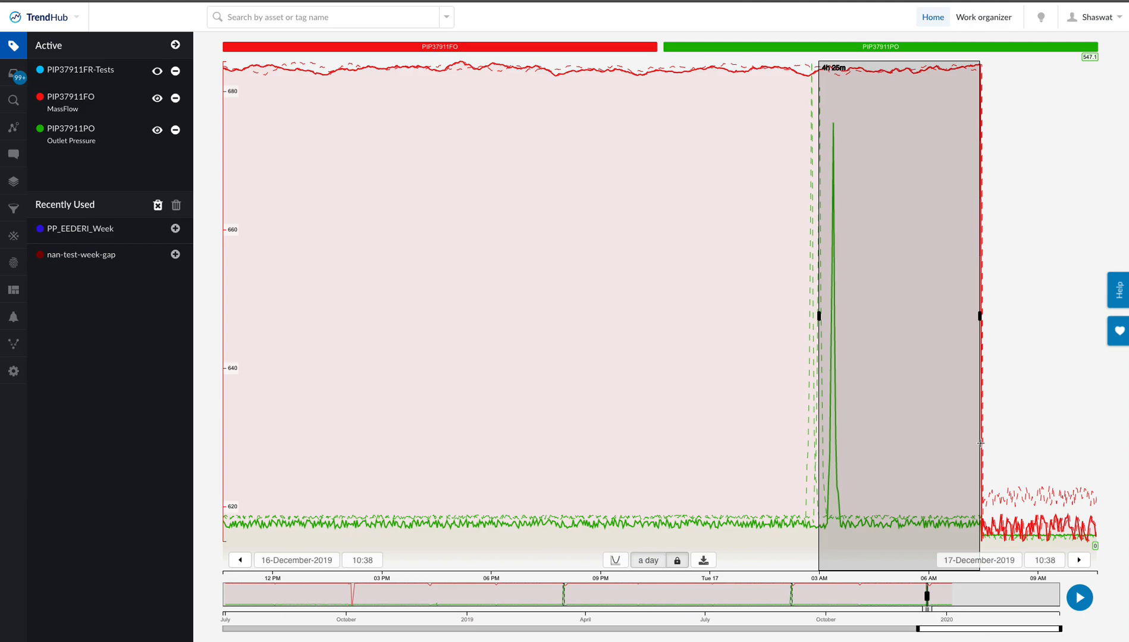
pyautogui.moveTo(980, 443); pyautogui.dragTo(980, 443)
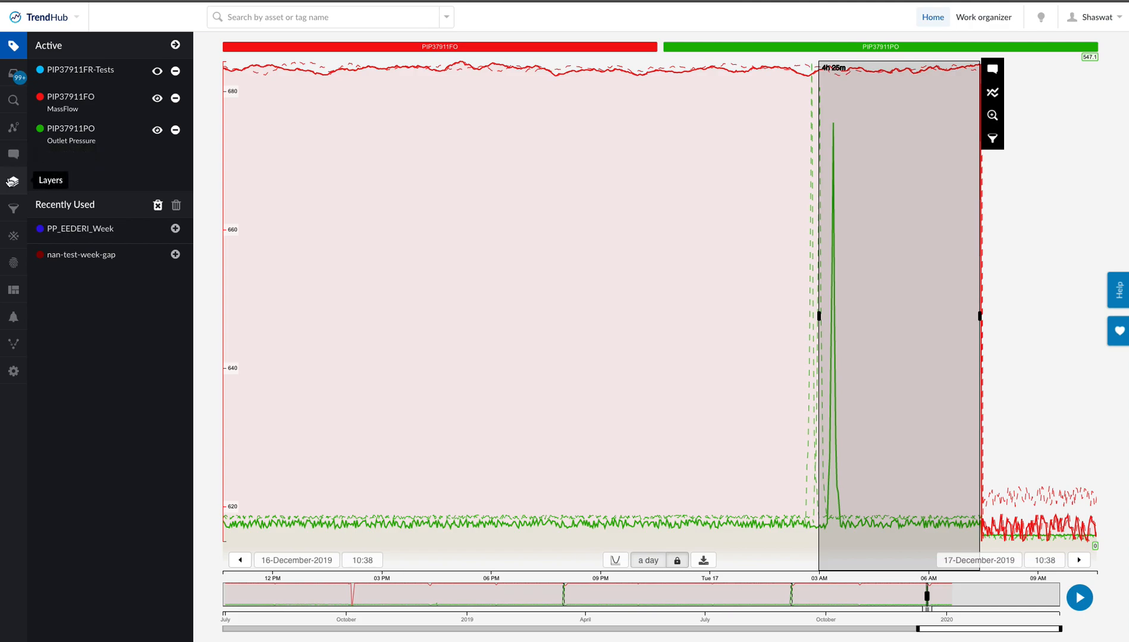
# - Highlight the Mar 14–15 and Sep 4–5, 2019 layers one at a time to compare their pressure spikes with the base layer
pyautogui.click(12, 182)
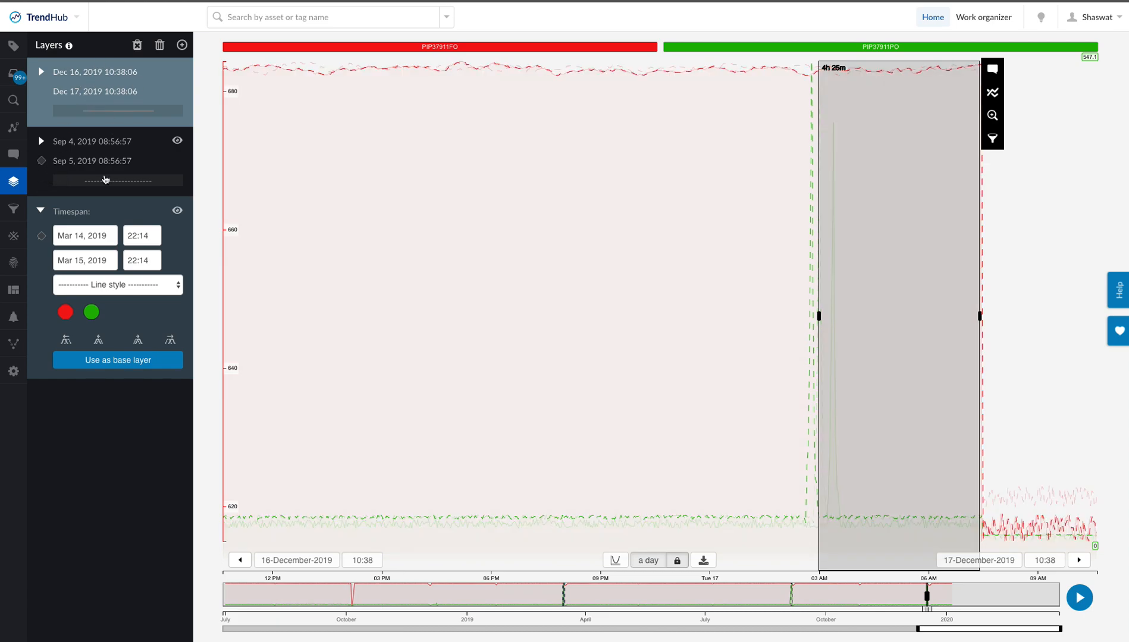
pyautogui.click(107, 208)
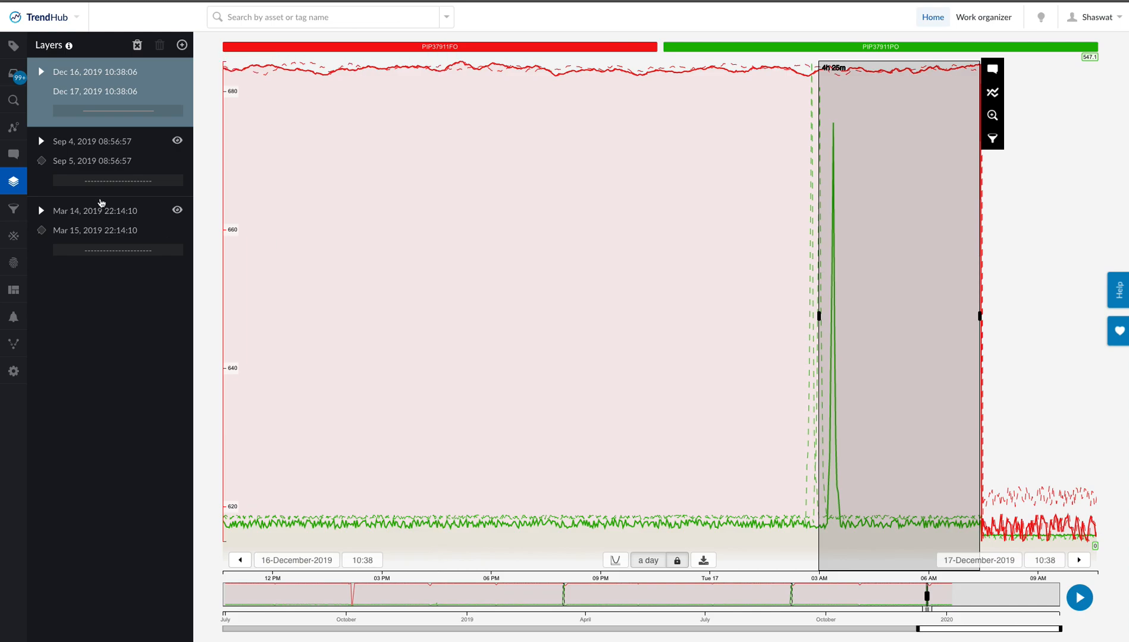
pyautogui.click(143, 143)
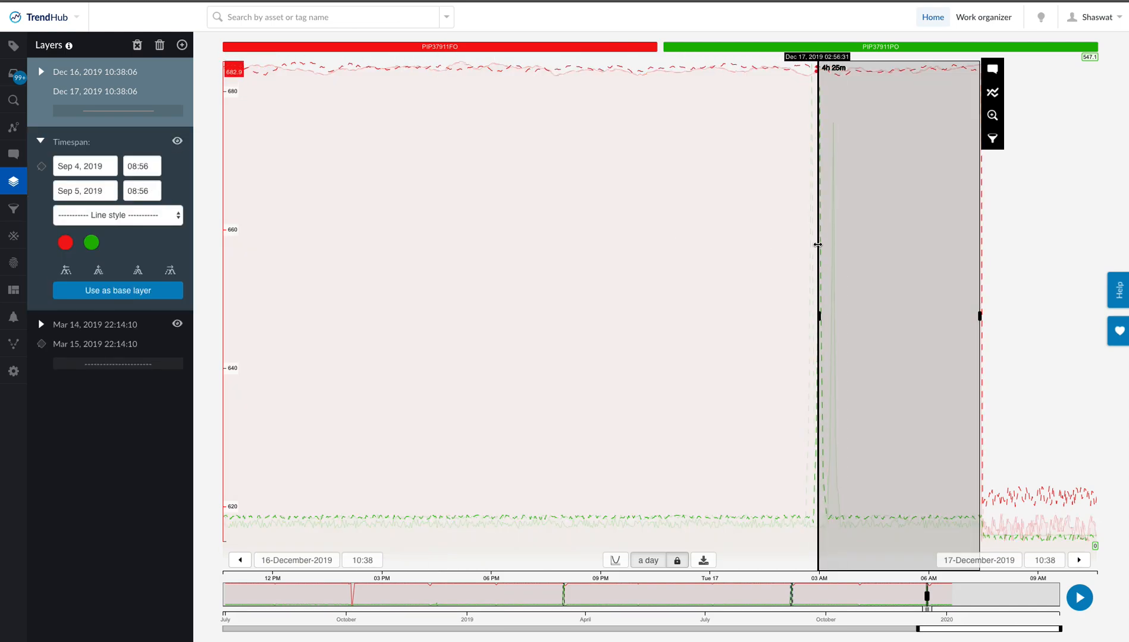
pyautogui.click(466, 328)
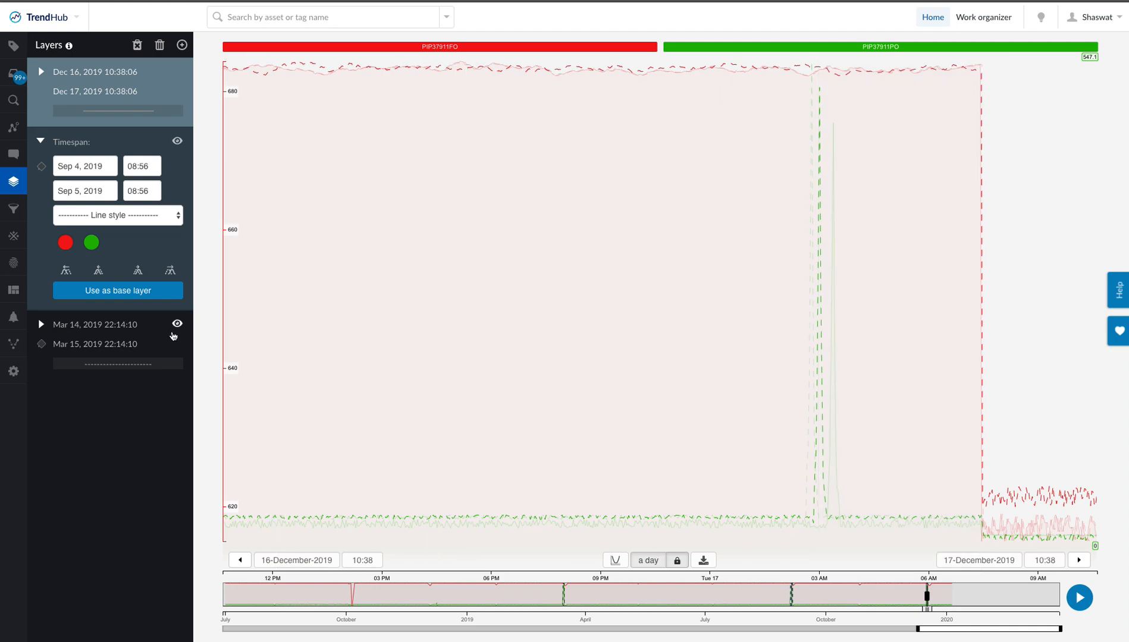
pyautogui.click(115, 327)
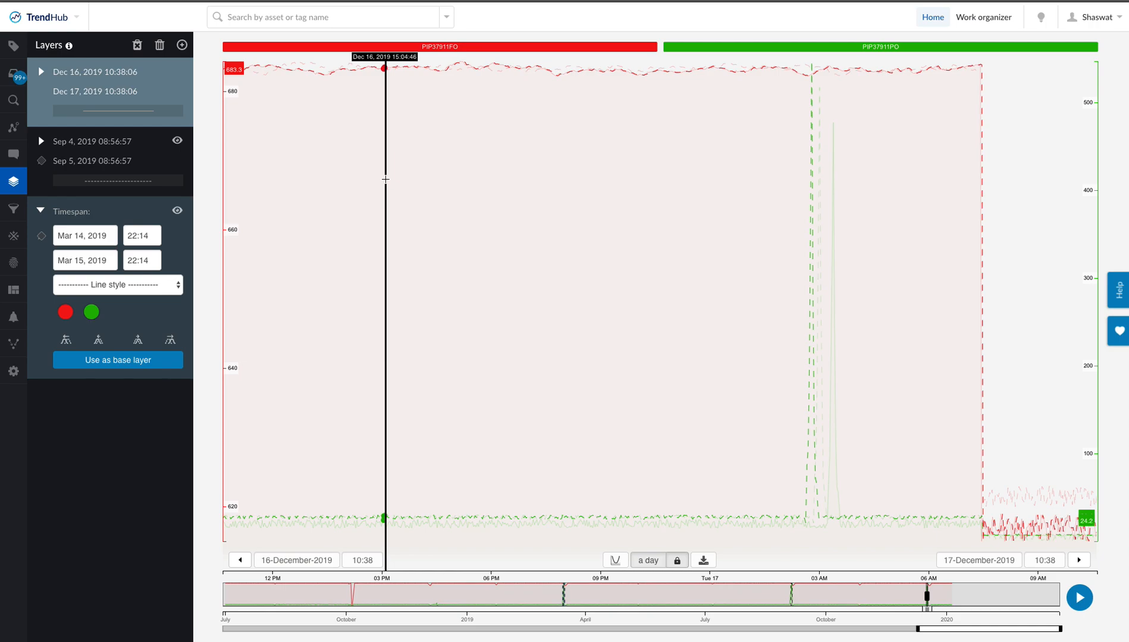
# - Hide the PIP37911FO mass flow tag and remove all comparison layers, keeping only the base layer
pyautogui.click(8, 46)
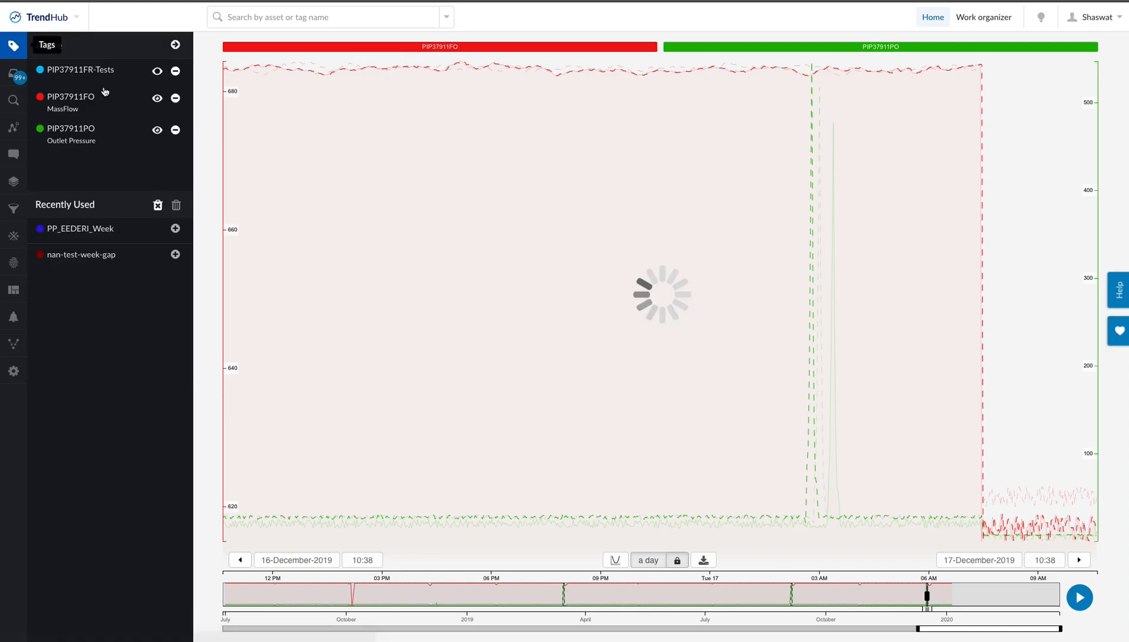
pyautogui.click(158, 100)
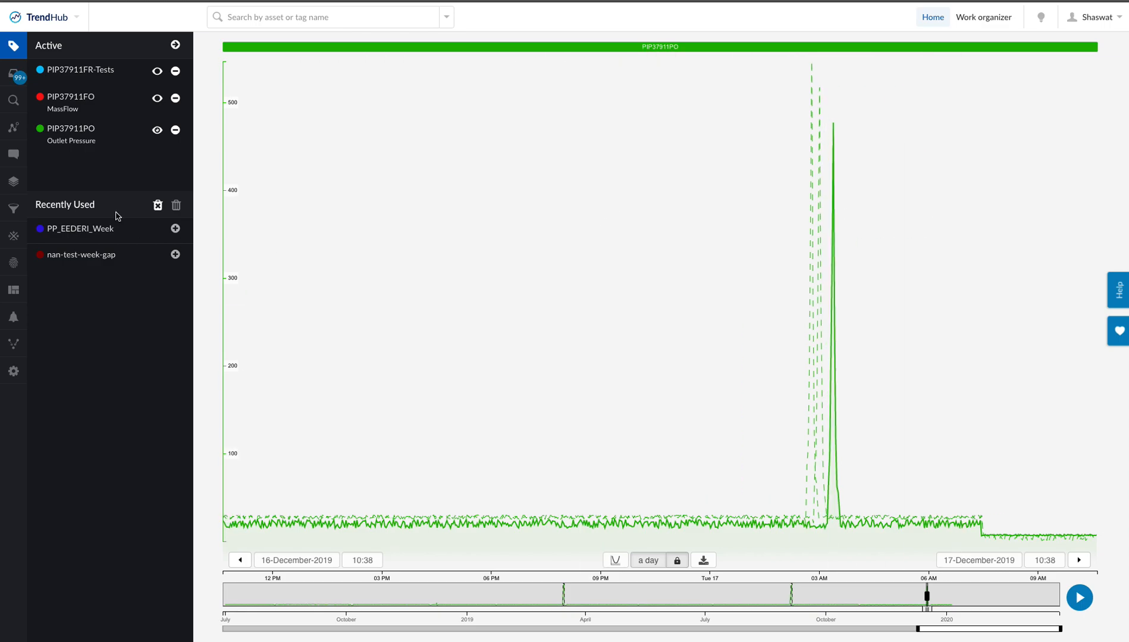
pyautogui.click(13, 182)
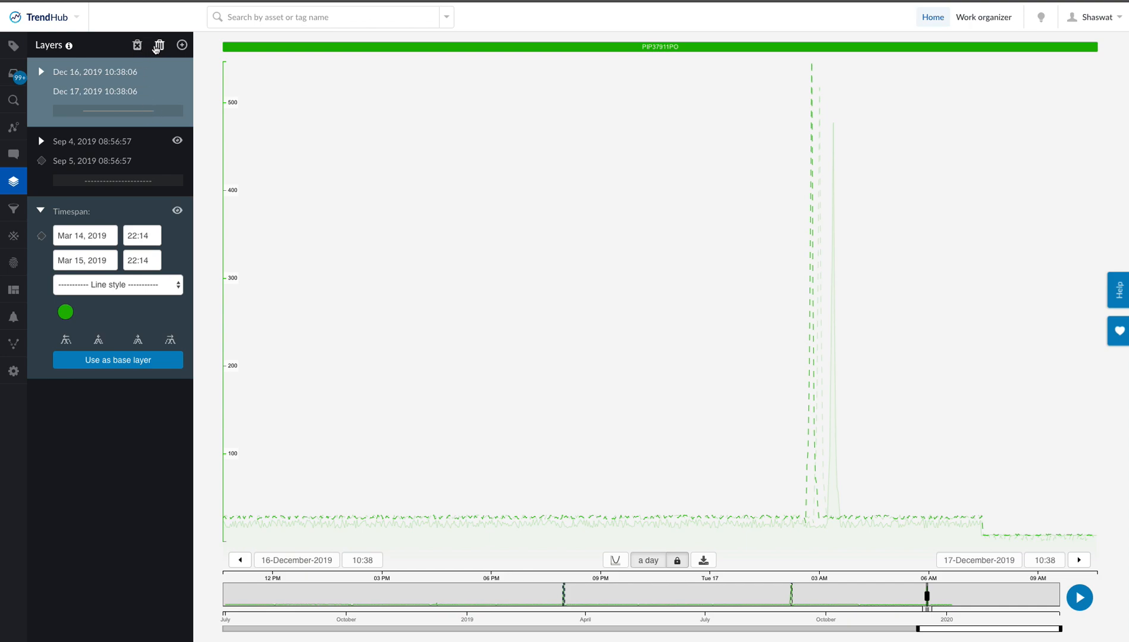
pyautogui.click(138, 44)
pyautogui.click(622, 372)
# - Zoom the chart to about 03:00–04:06 on Dec 17, 2019 and weight the pressure spike from about 03:11 to 03:32 at level 5
pyautogui.moveTo(820, 402); pyautogui.dragTo(852, 404)
pyautogui.moveTo(851, 404); pyautogui.dragTo(860, 404)
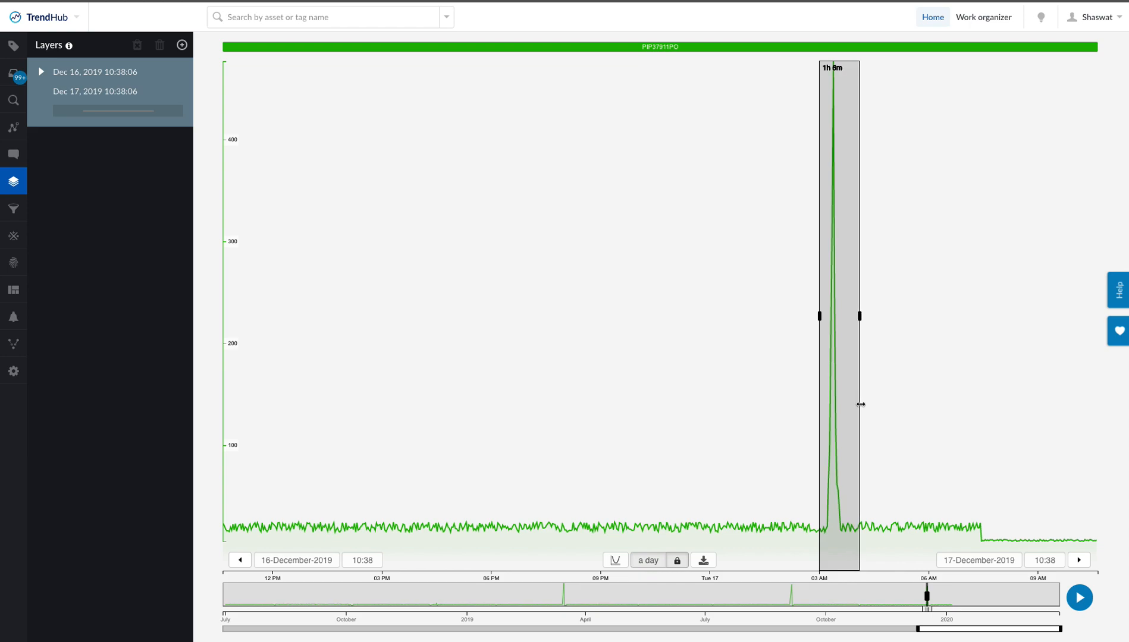
pyautogui.click(873, 112)
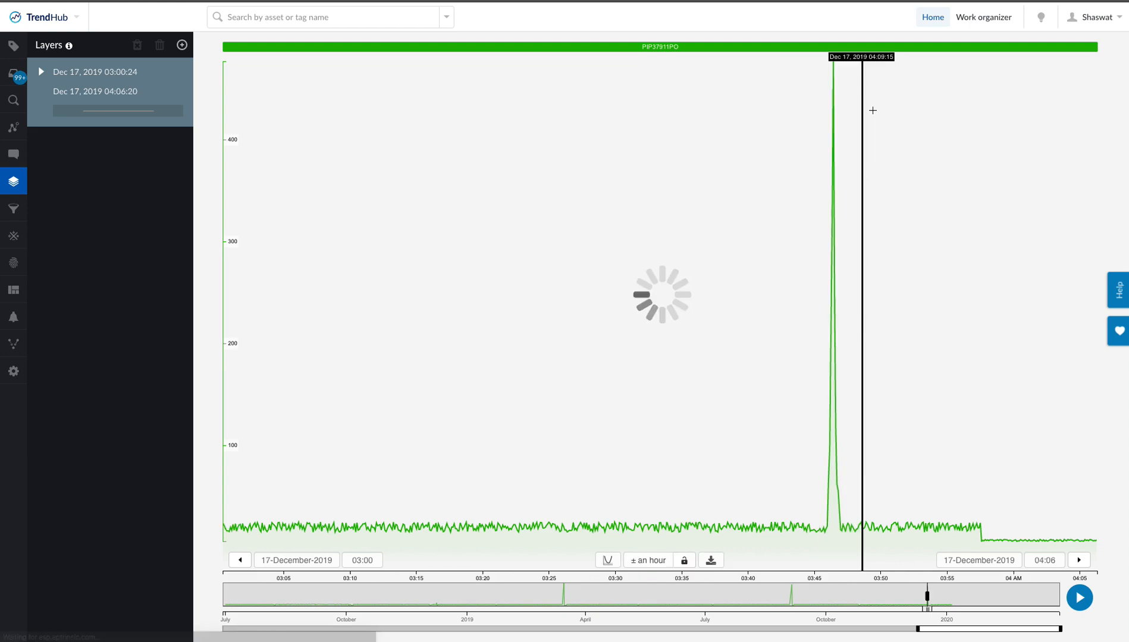
pyautogui.moveTo(370, 219); pyautogui.dragTo(653, 254)
pyautogui.click(682, 93)
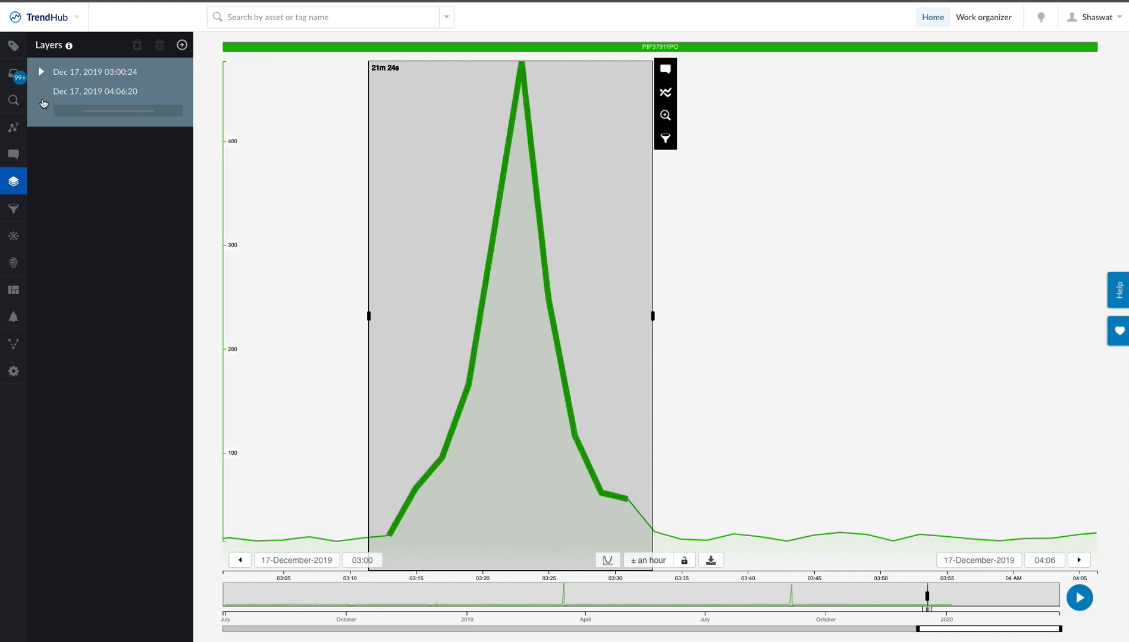
# - Run a similarity search for the pressure spike, matching on absolute values with a minimum score of 70%
pyautogui.click(13, 99)
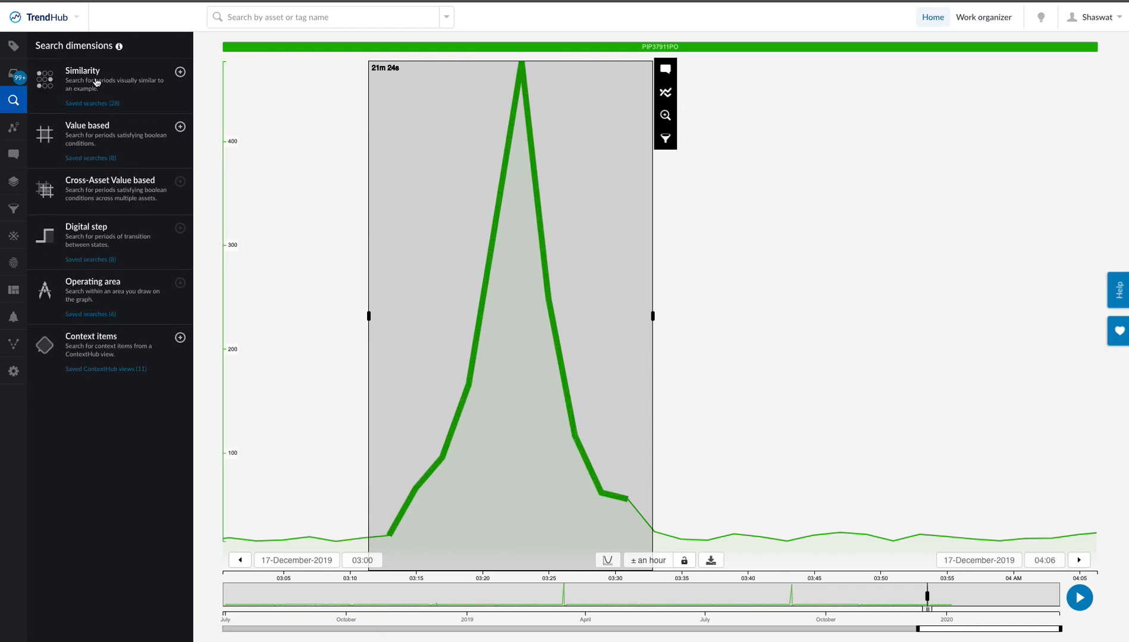
pyautogui.click(96, 82)
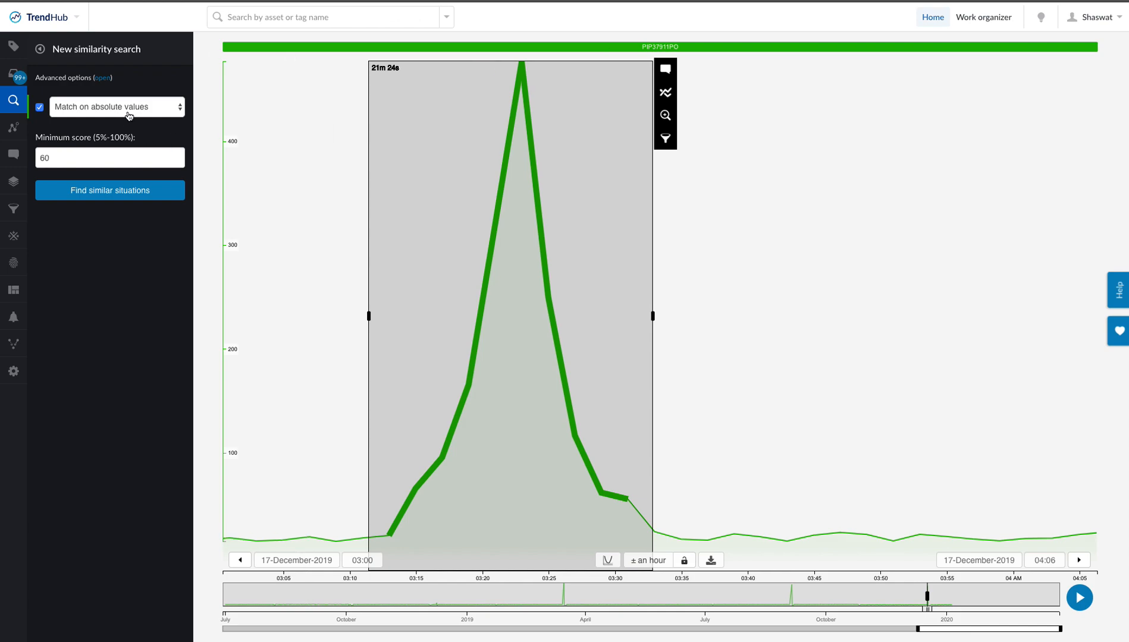
pyautogui.click(133, 113)
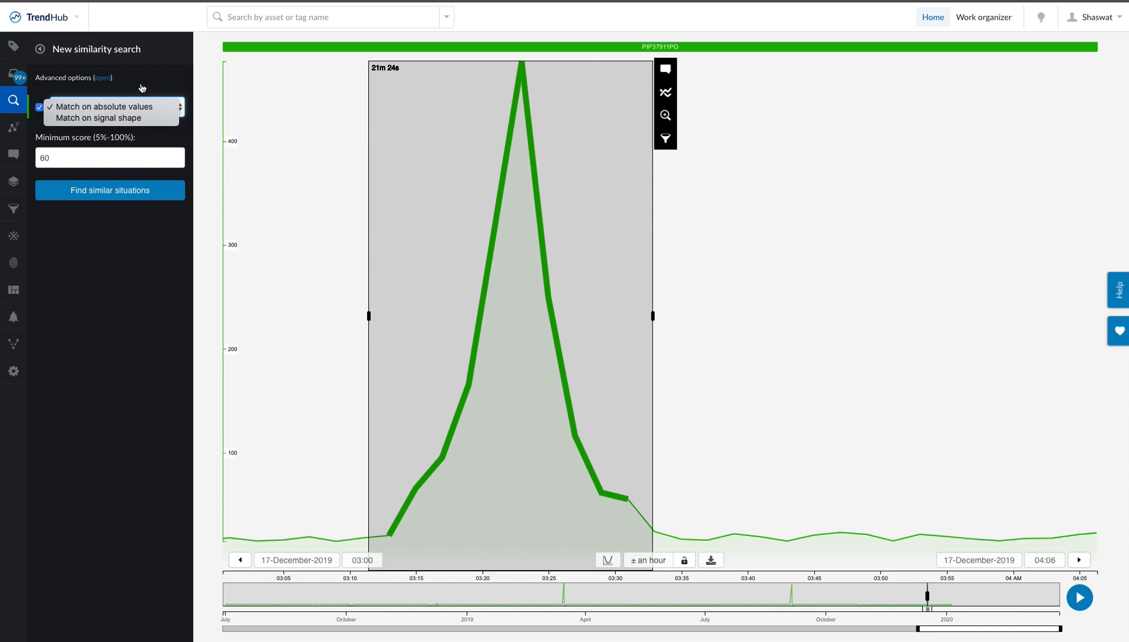
pyautogui.click(141, 88)
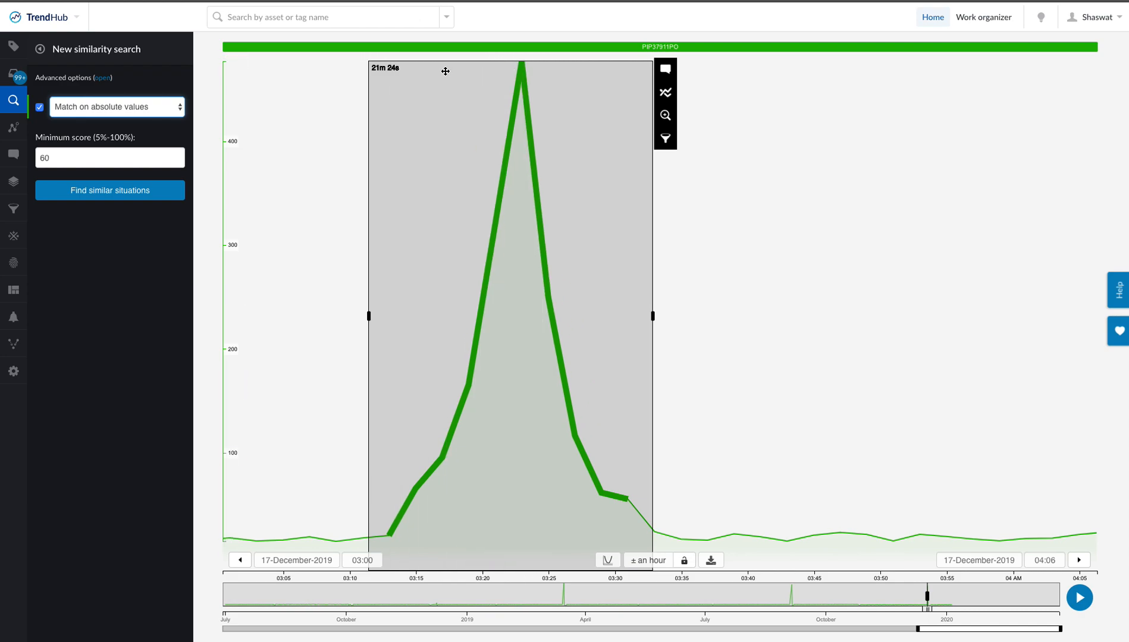
pyautogui.click(67, 157)
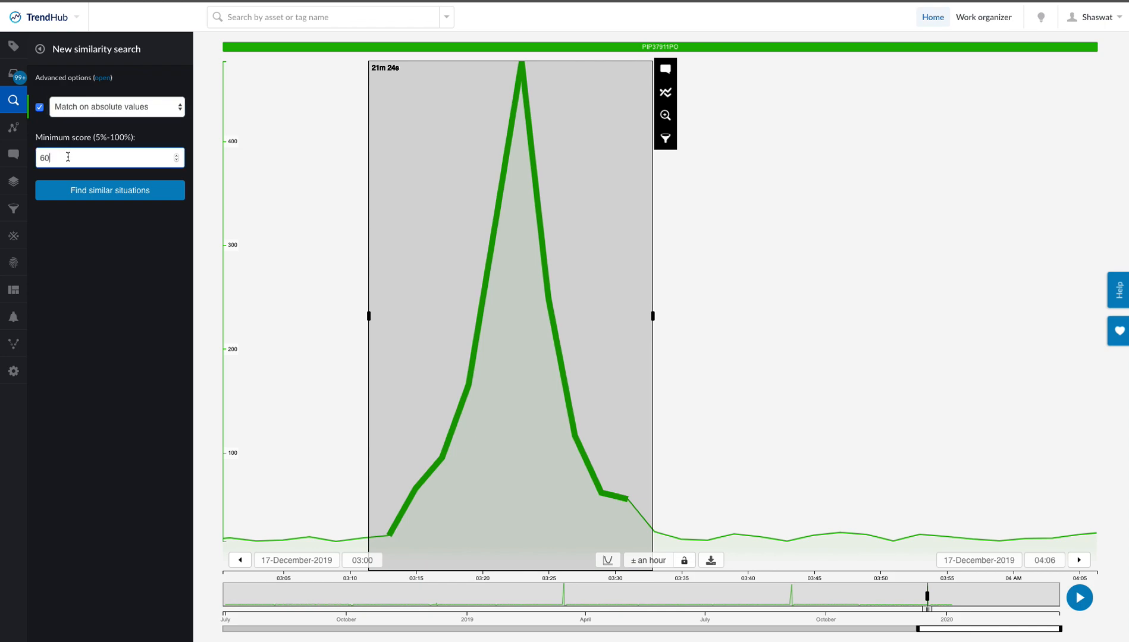
pyautogui.press('BackSpace')
pyautogui.press('BackSpace')
pyautogui.write('70')
pyautogui.click(68, 189)
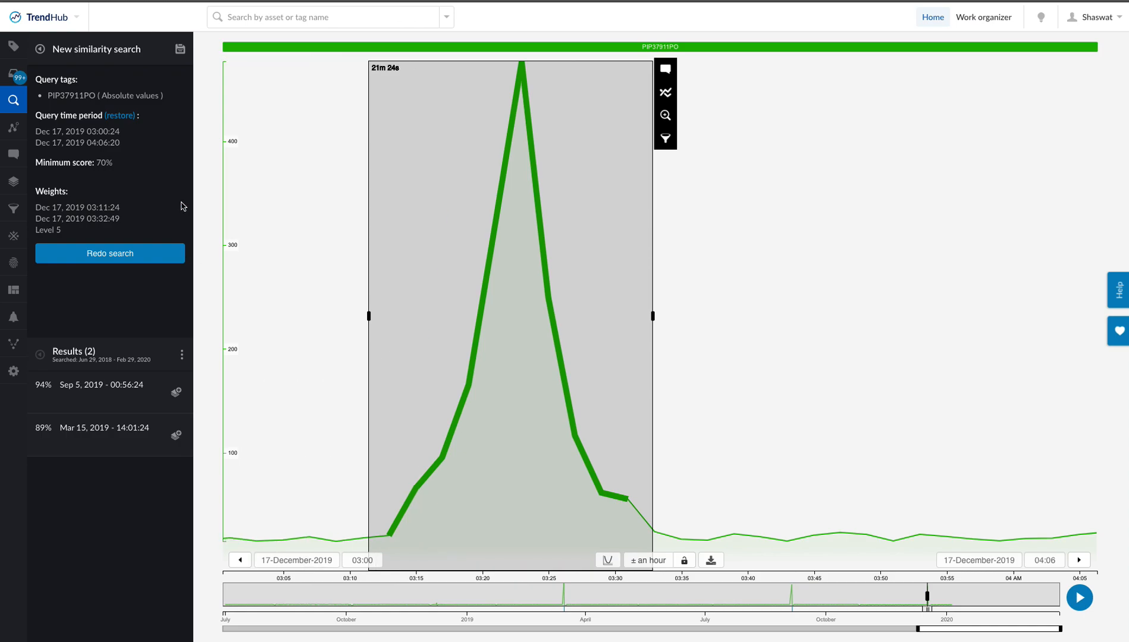
# - Save the similarity search under the name "Overpressure in pipe37911"
pyautogui.click(180, 49)
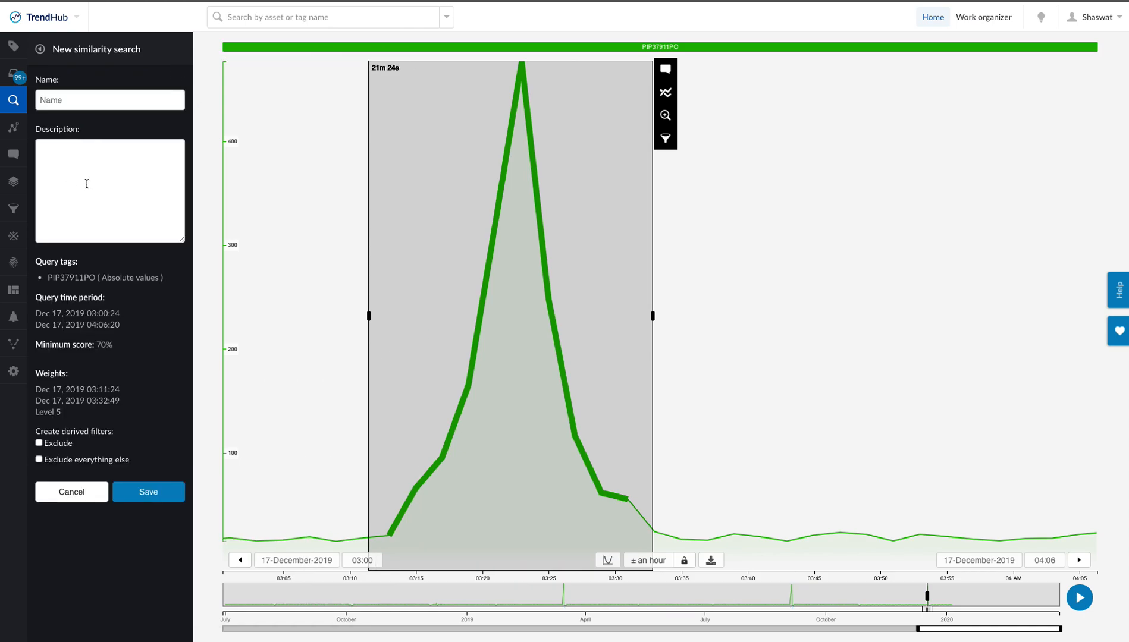
pyautogui.click(149, 493)
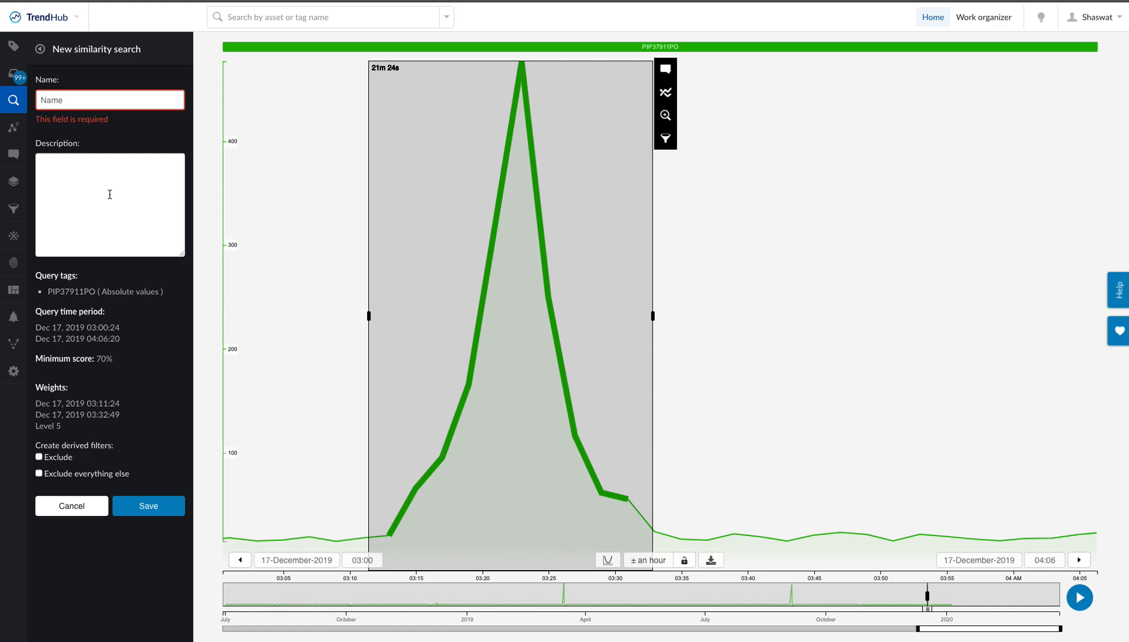
pyautogui.click(115, 101)
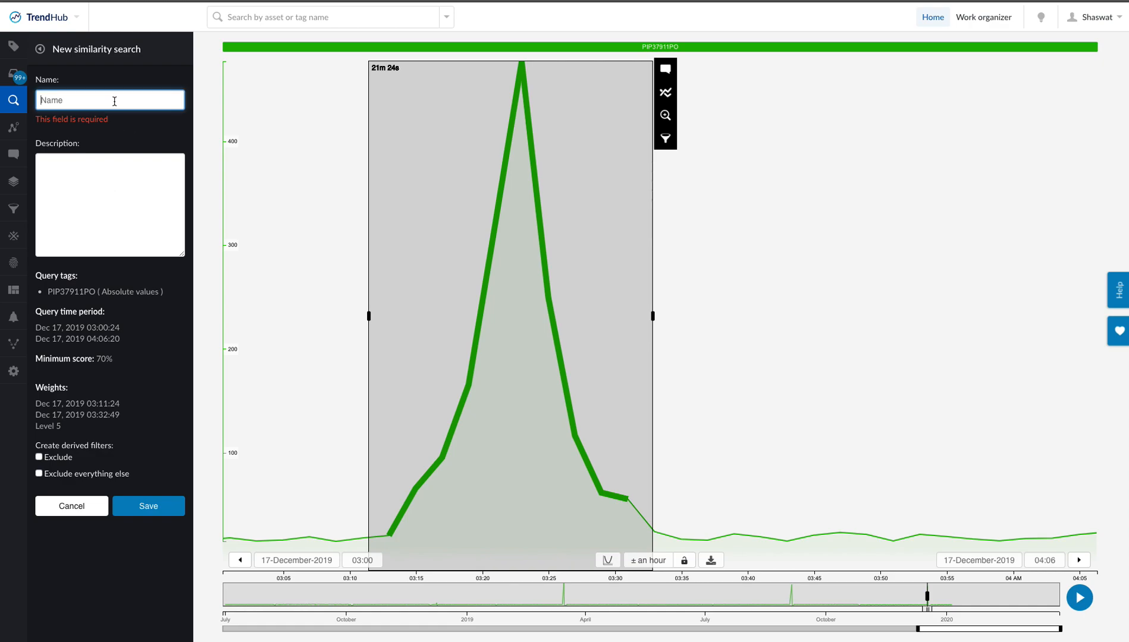
pyautogui.write('Over')
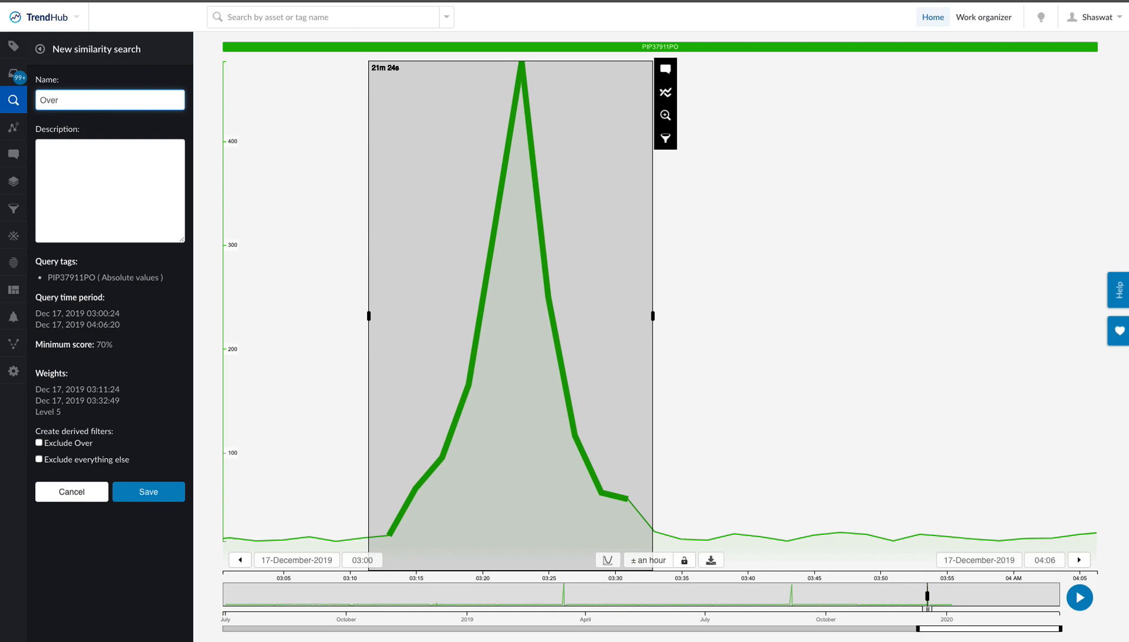
pyautogui.write('pressure in pipe37911')
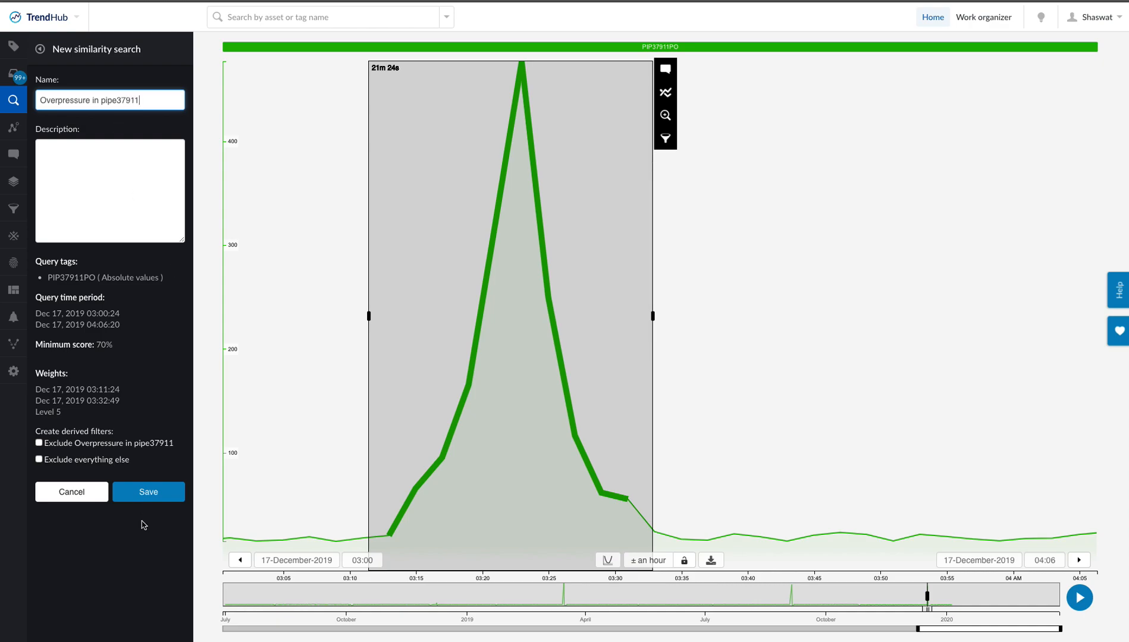
pyautogui.click(155, 496)
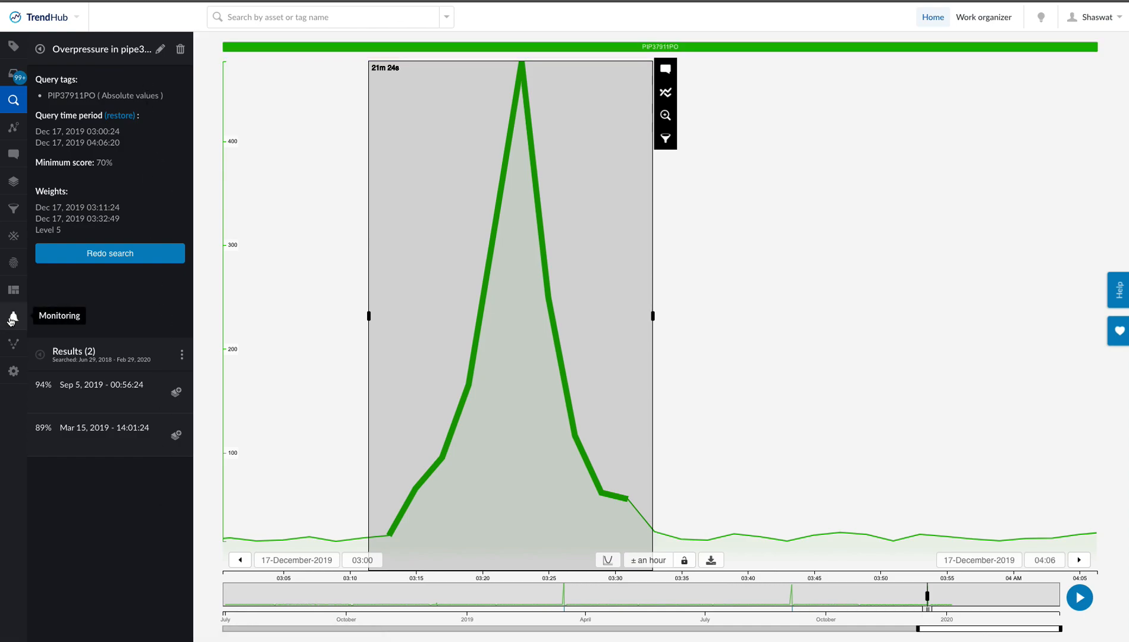
# - Set up monitoring for the "Overpressure in pipe37911" search with inbox and email alerts, and fill in the recipient's email address
pyautogui.click(12, 318)
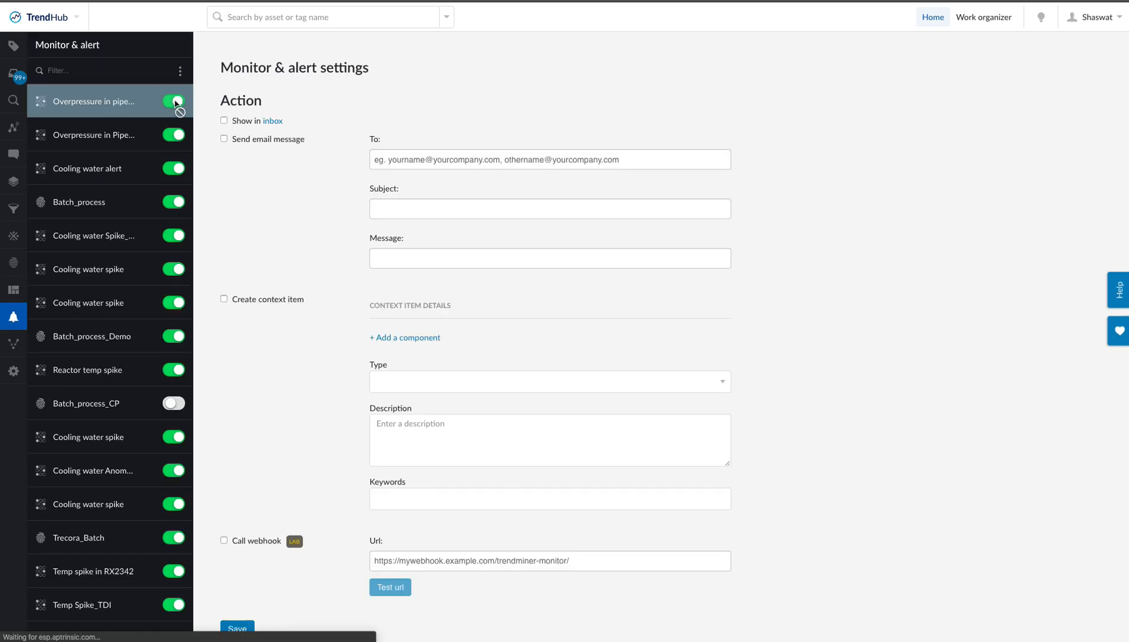
pyautogui.click(224, 161)
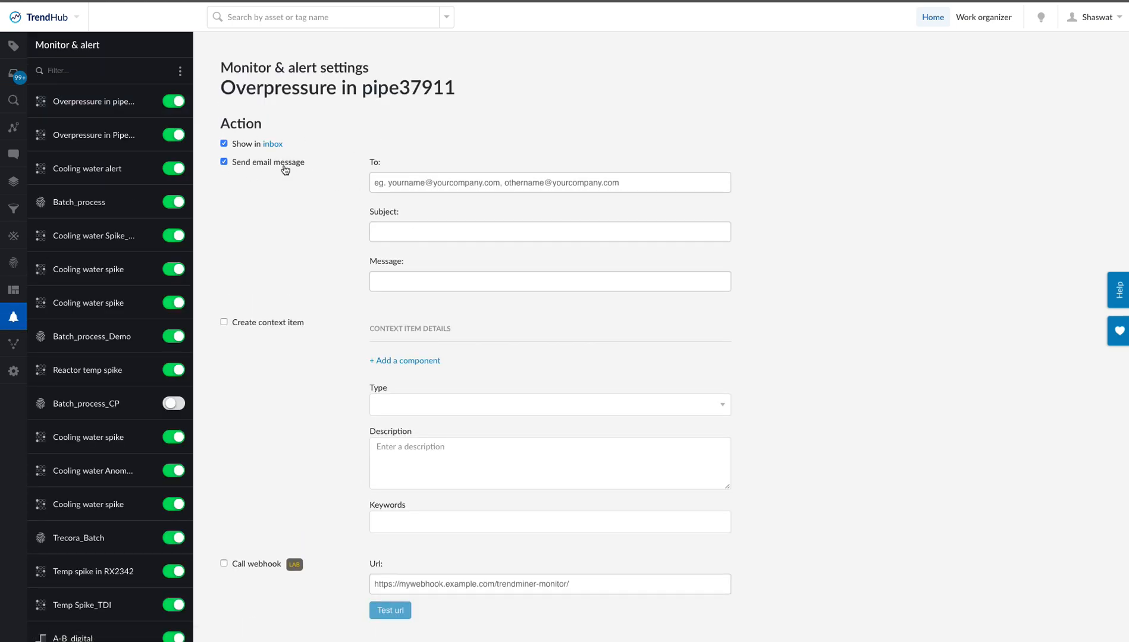
pyautogui.click(419, 183)
pyautogui.click(429, 208)
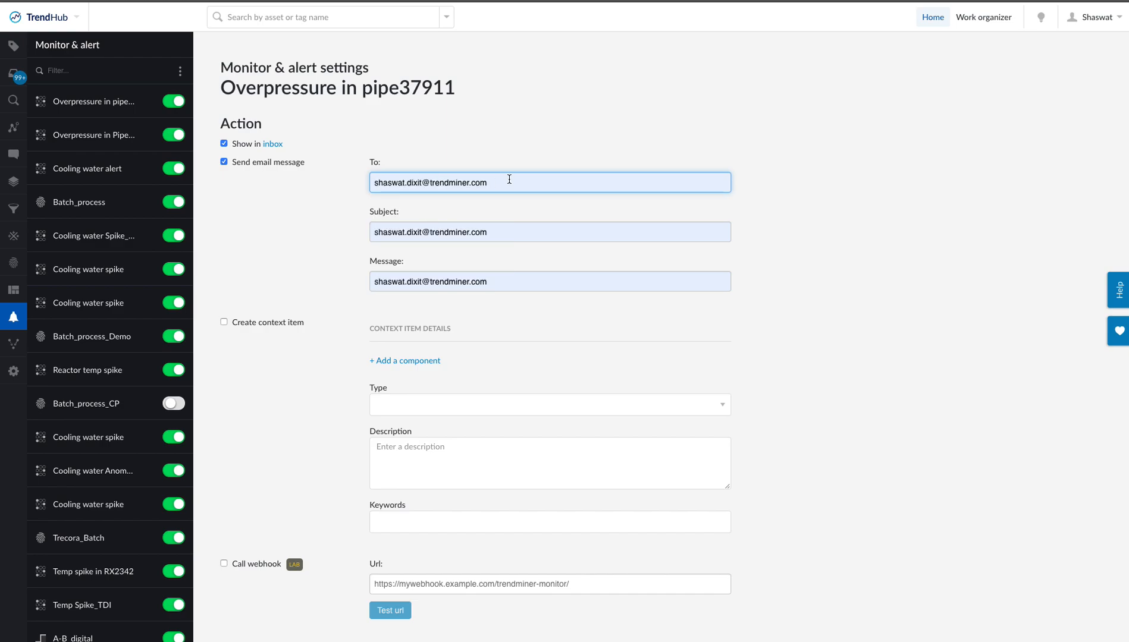
# - Set the alert email's subject to "Overpressure on pipe37911"
pyautogui.click(502, 234)
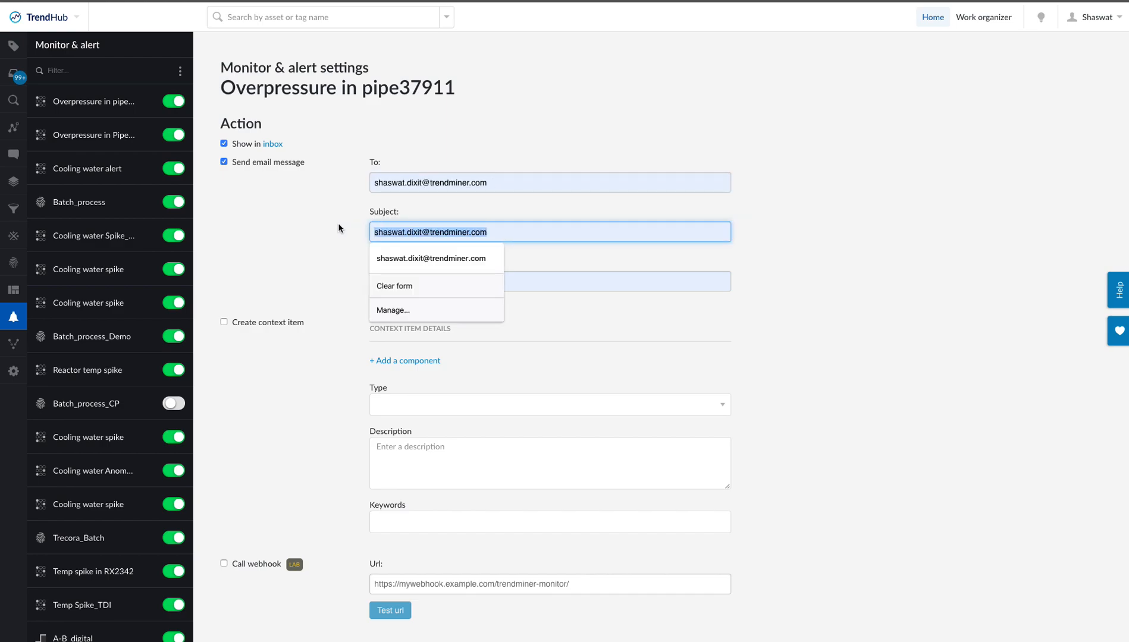
pyautogui.write('Overpressue')
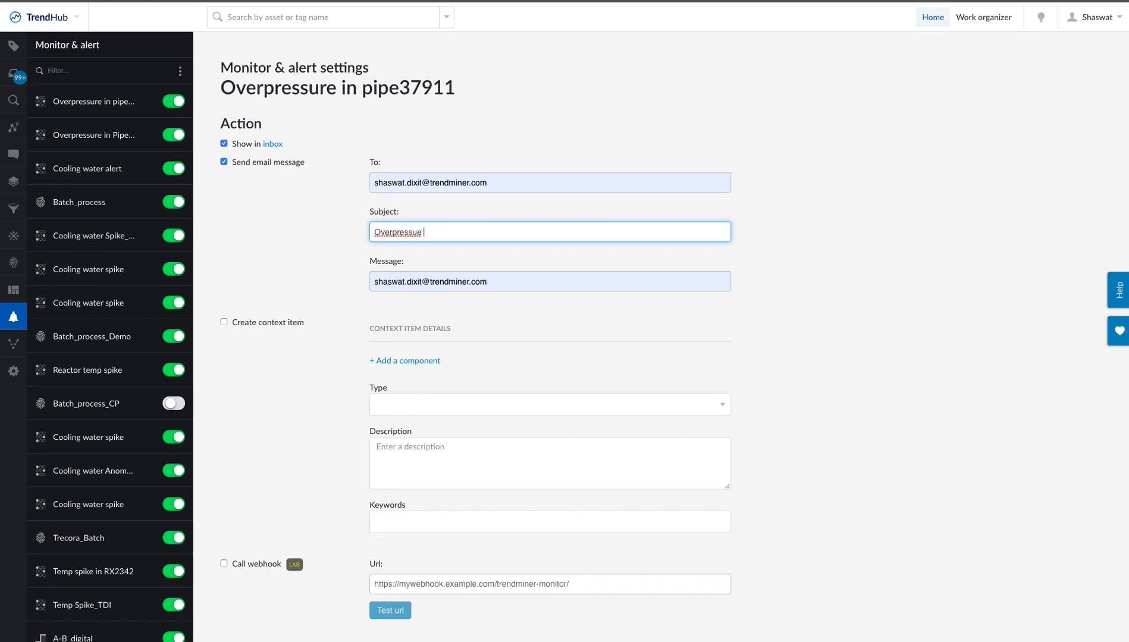
pyautogui.press('BackSpace')
pyautogui.press('BackSpace')
pyautogui.press('BackSpace')
pyautogui.press('BackSpace')
pyautogui.press('BackSpace')
pyautogui.press('BackSpace')
pyautogui.press('BackSpace')
pyautogui.press('BackSpace')
pyautogui.press('BackSpace')
pyautogui.press('BackSpace')
pyautogui.write('Leak')
pyautogui.press('BackSpace')
pyautogui.press('BackSpace')
pyautogui.press('BackSpace')
pyautogui.press('BackSpace')
pyautogui.press('BackSpace')
pyautogui.write('Overpressure on pipe37911')
# - Replace the alert email's message with "Contact Operator"
pyautogui.click(496, 283)
pyautogui.press('BackSpace')
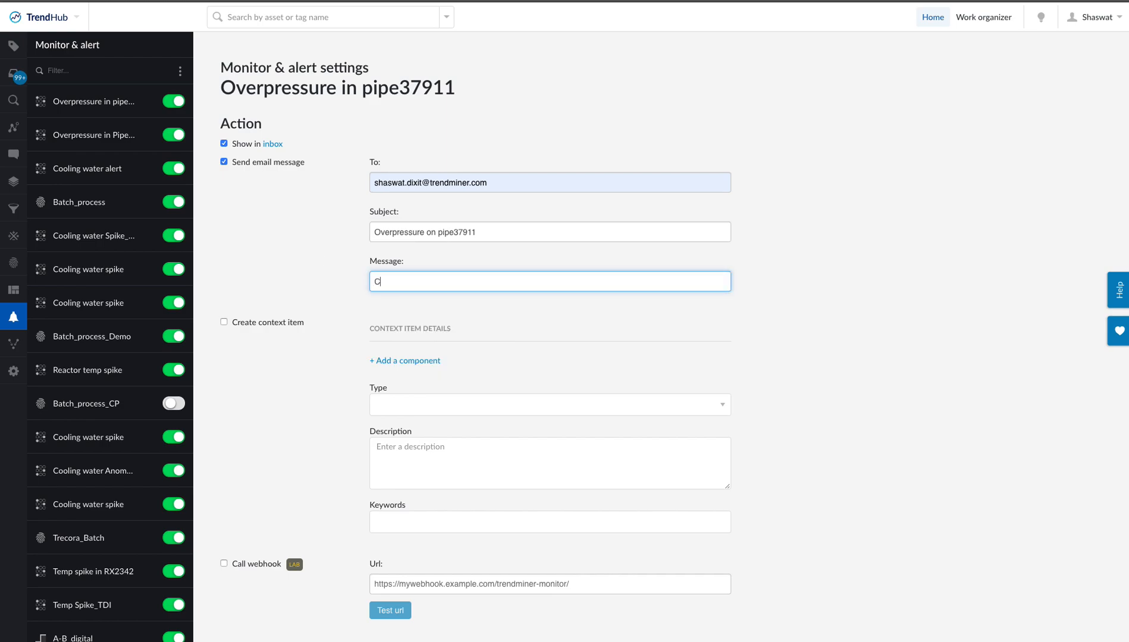
pyautogui.write('Chec')
pyautogui.press('BackSpace')
pyautogui.press('BackSpace')
pyautogui.press('BackSpace')
pyautogui.write('ontact Operator')
# - Enable context item creation for the alert with the outlet pressure tag PIP37911PO as component and Anomaly as type
pyautogui.scroll(-1, 294, 384)
pyautogui.click(224, 277)
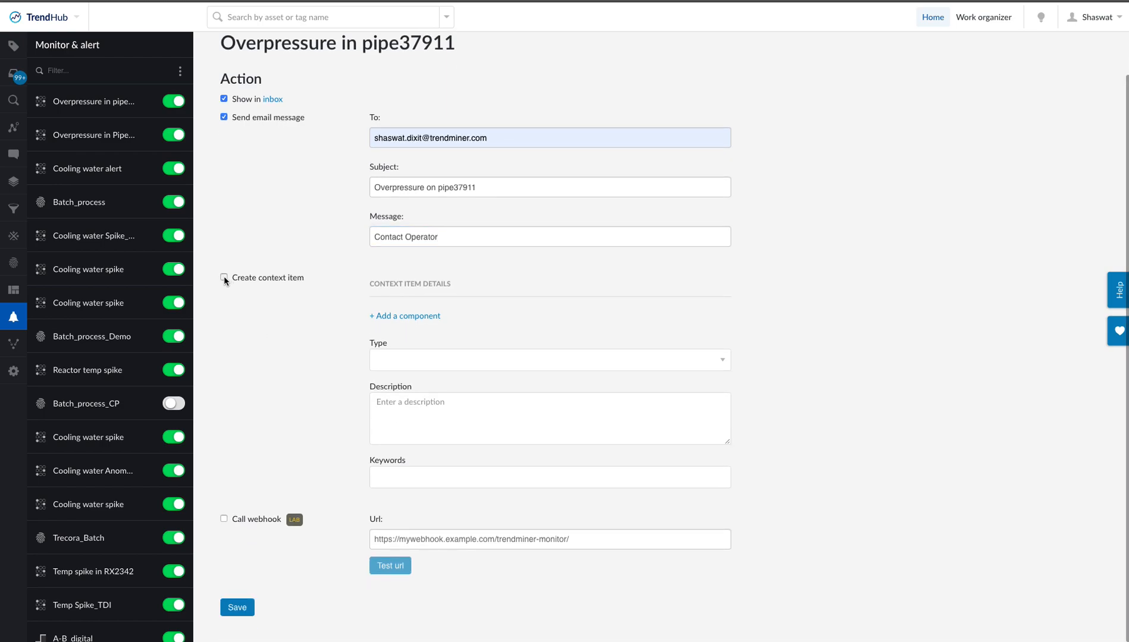
pyautogui.click(418, 321)
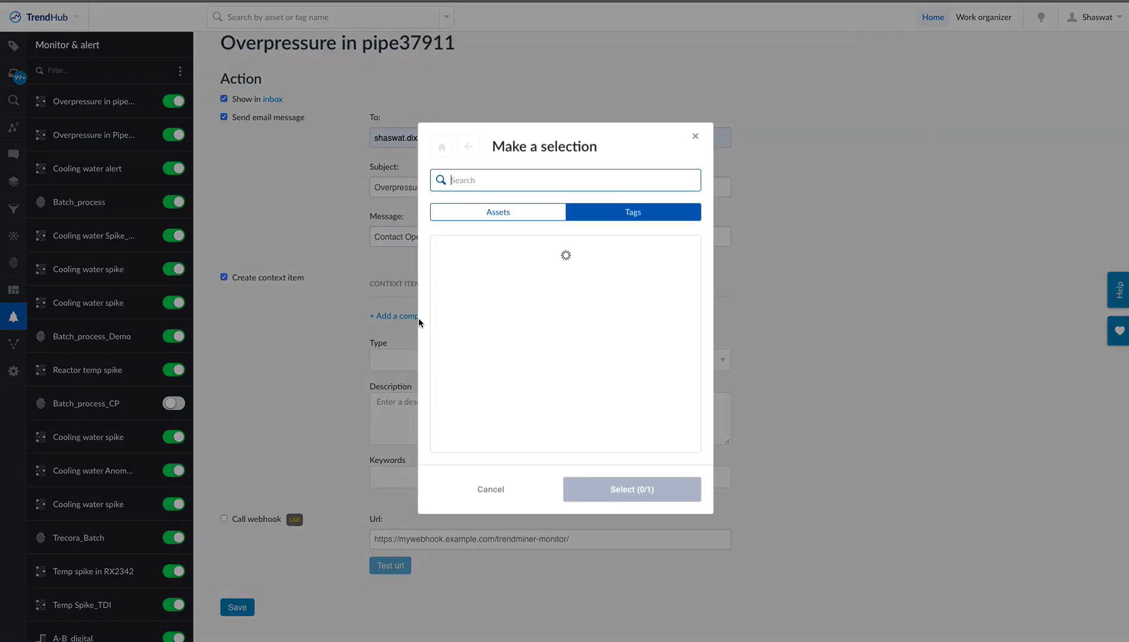
pyautogui.click(549, 186)
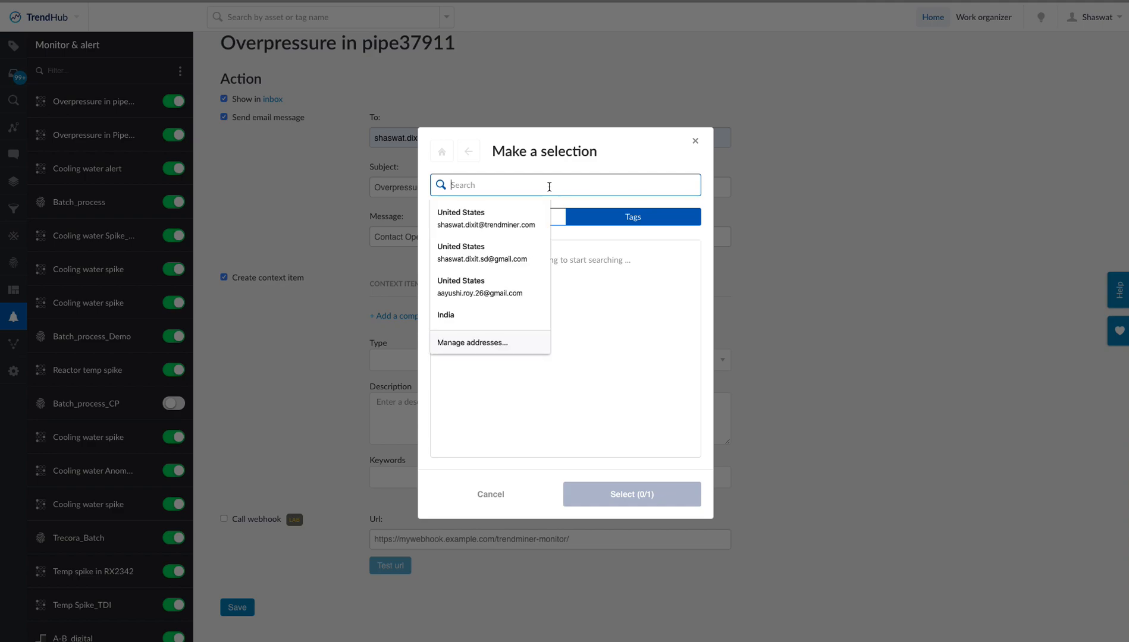
pyautogui.write('pip')
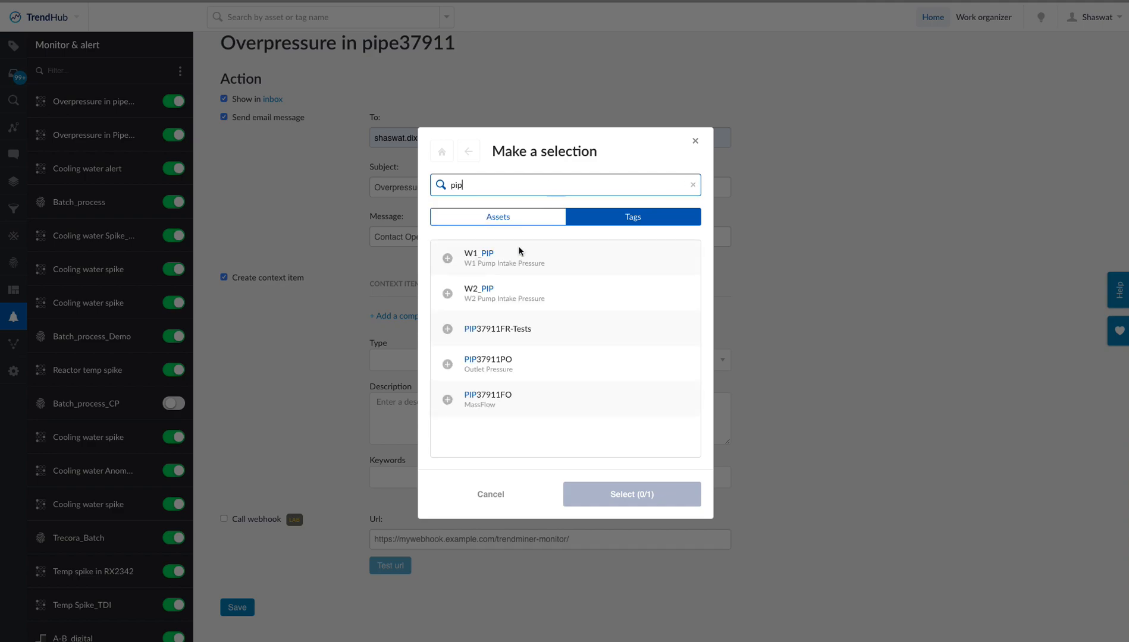
pyautogui.click(447, 365)
pyautogui.click(624, 492)
pyautogui.click(462, 362)
pyautogui.click(444, 380)
# - Enter "Overpressure might cause leak" as the context item's description
pyautogui.click(416, 420)
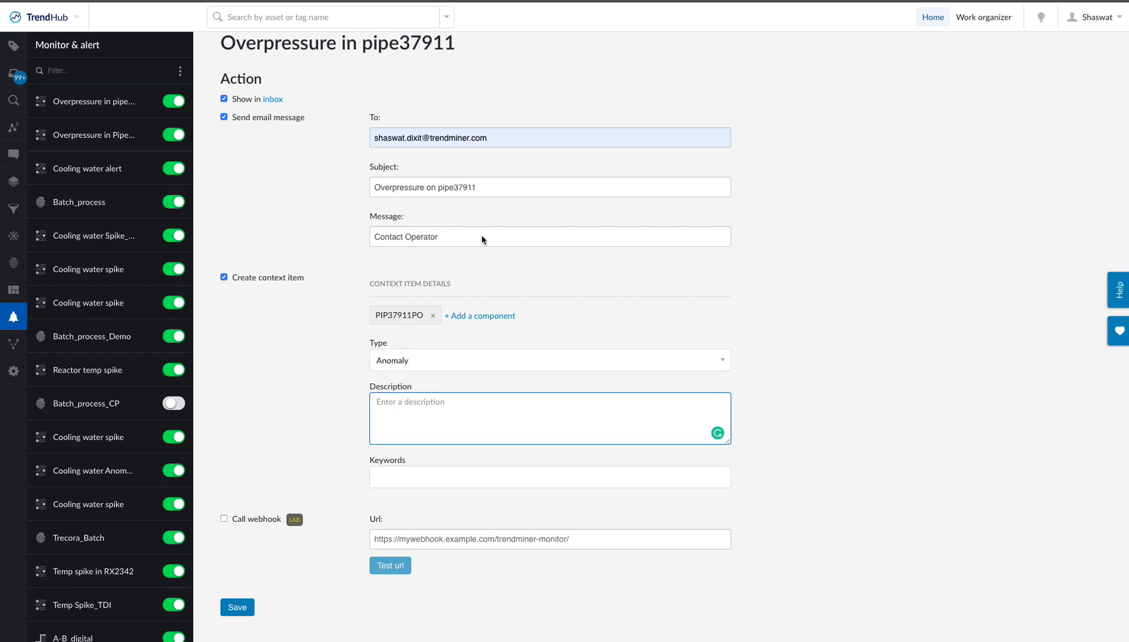
pyautogui.click(497, 186)
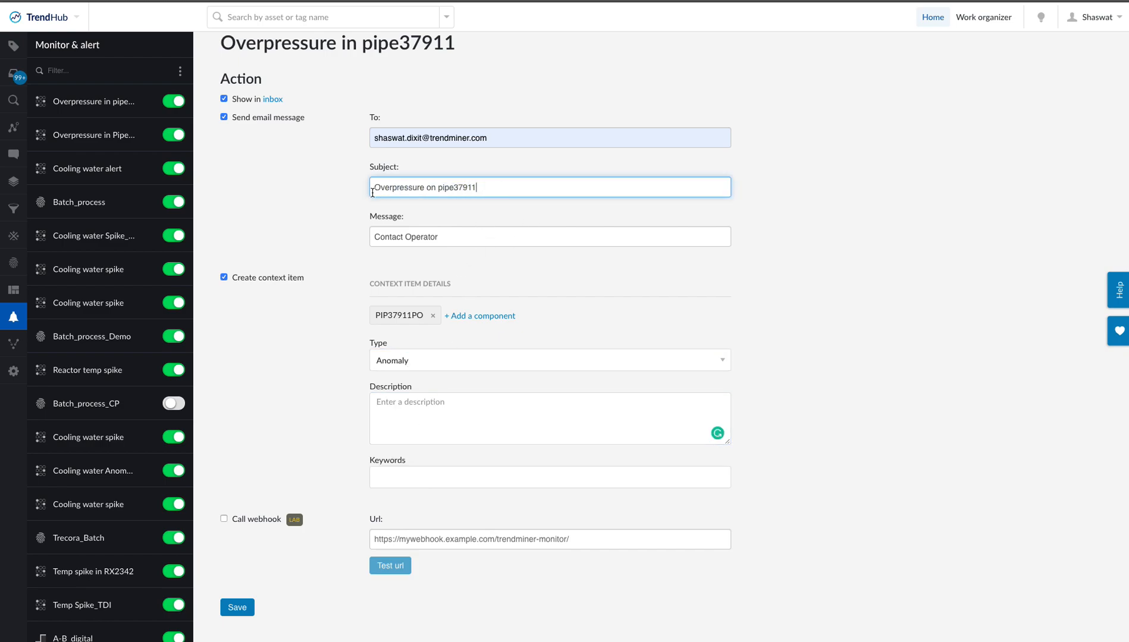
pyautogui.moveTo(373, 193); pyautogui.dragTo(368, 191)
pyautogui.click(458, 411)
pyautogui.write('Overpressu')
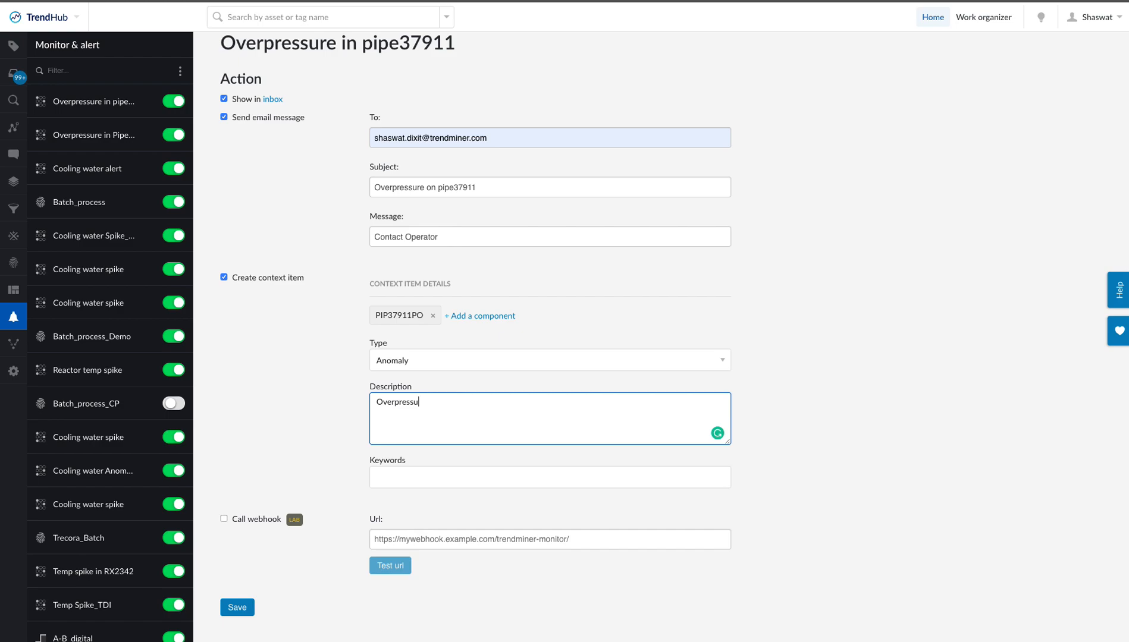
pyautogui.write('e')
pyautogui.press('BackSpace')
pyautogui.press('BackSpace')
pyautogui.write('ure mig')
pyautogui.write('ht caiuse ')
pyautogui.write('===')
pyautogui.press('BackSpace')
pyautogui.press('BackSpace')
pyautogui.press('BackSpace')
pyautogui.press('BackSpace')
pyautogui.press('BackSpace')
pyautogui.press('BackSpace')
pyautogui.write('se leak')
# - Add the keywords "leak", "37911" and "overpressure" to the context item and save the monitor settings
pyautogui.click(428, 478)
pyautogui.write('leak')
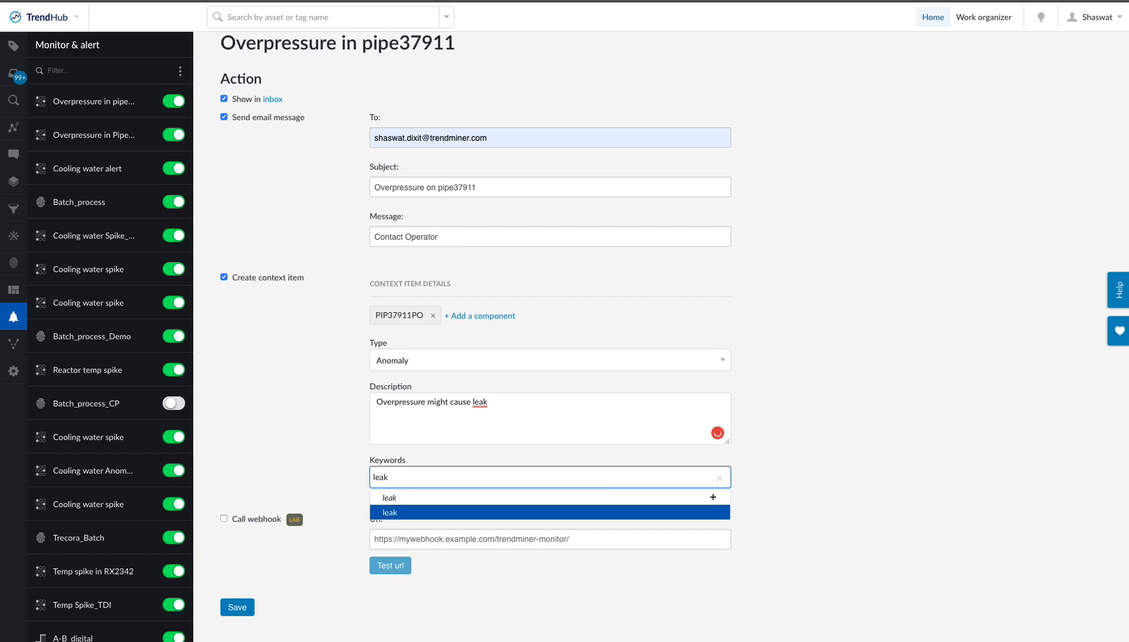
pyautogui.click(416, 510)
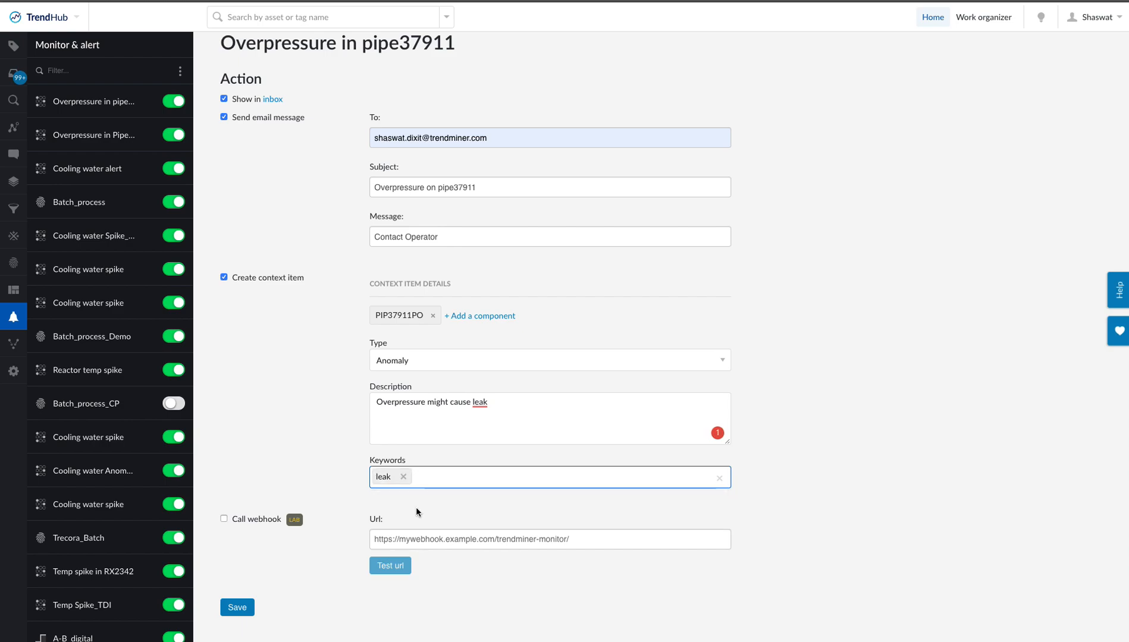
pyautogui.write('37911')
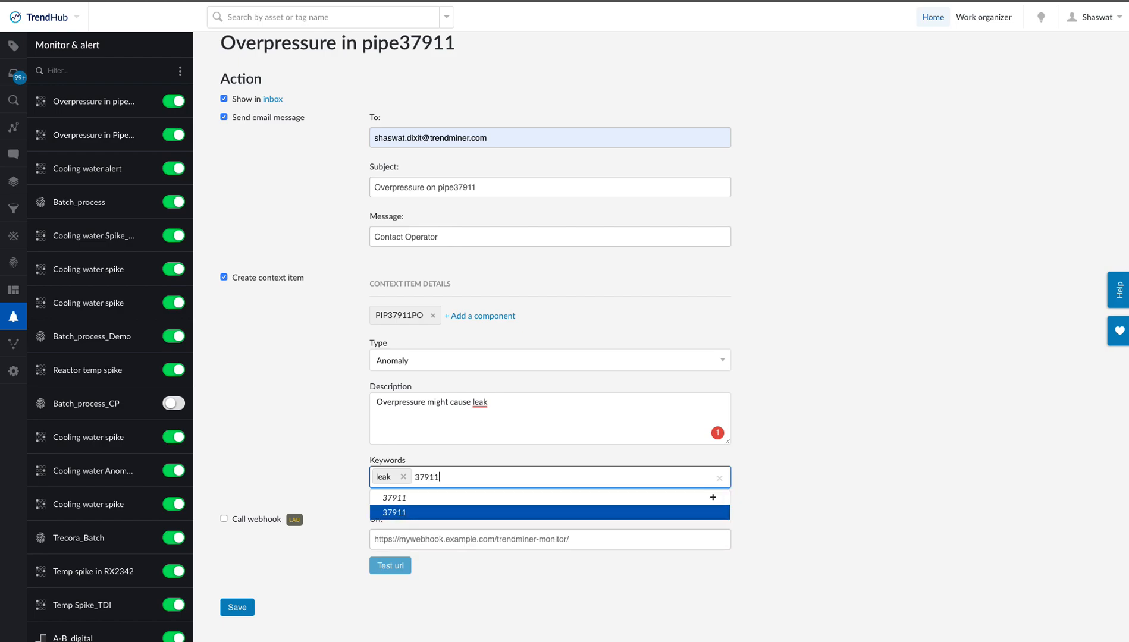
pyautogui.click(413, 513)
pyautogui.write('overpressure')
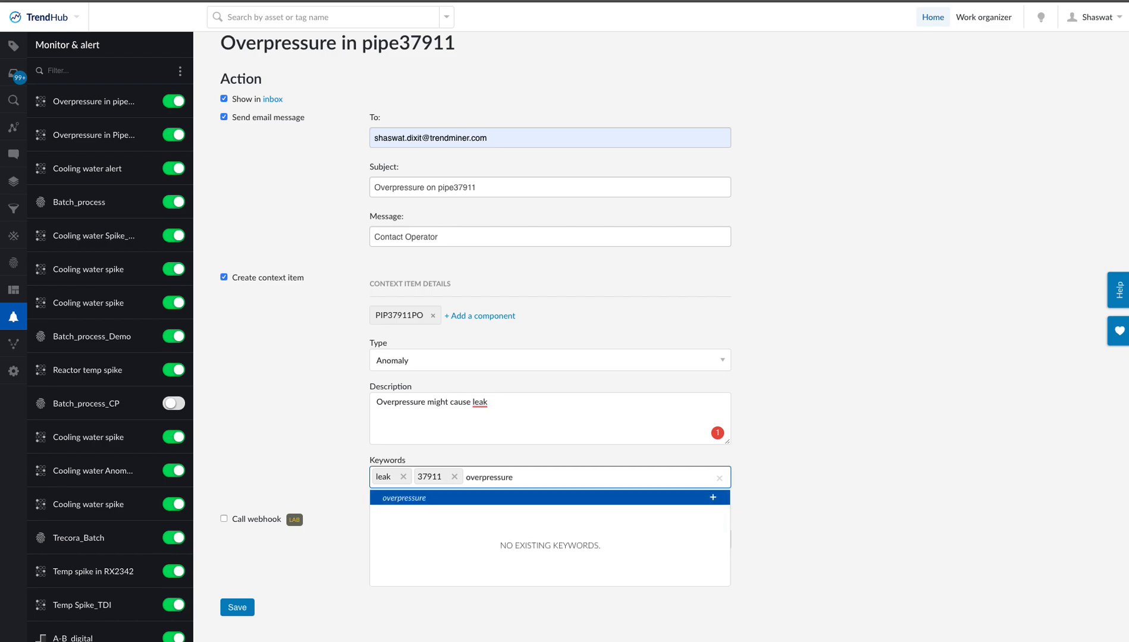
pyautogui.click(408, 513)
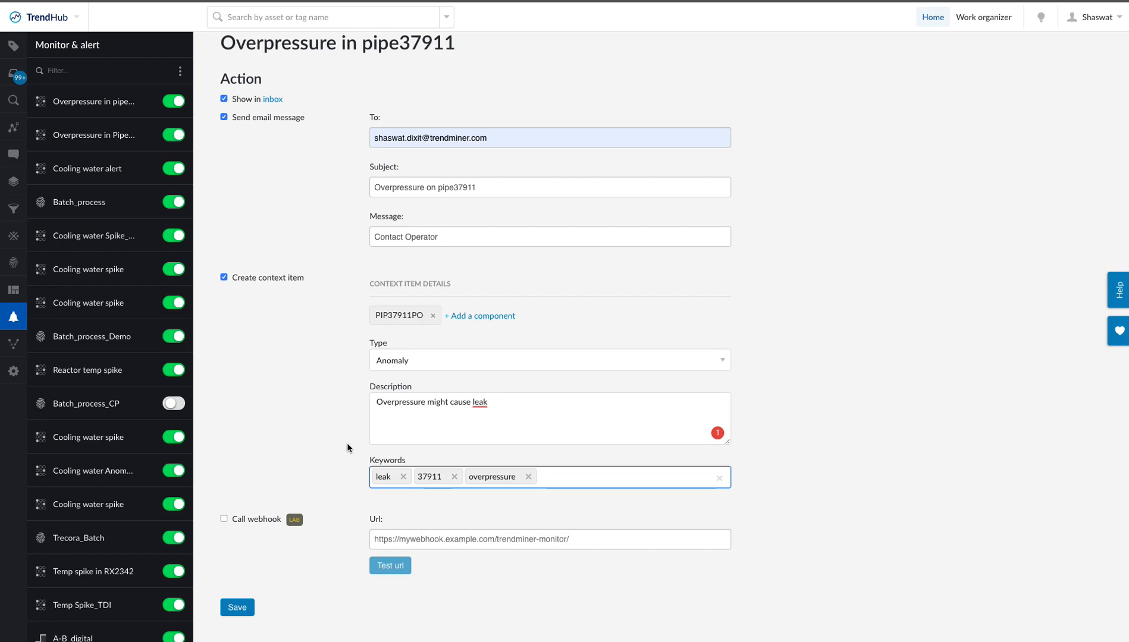
pyautogui.click(237, 608)
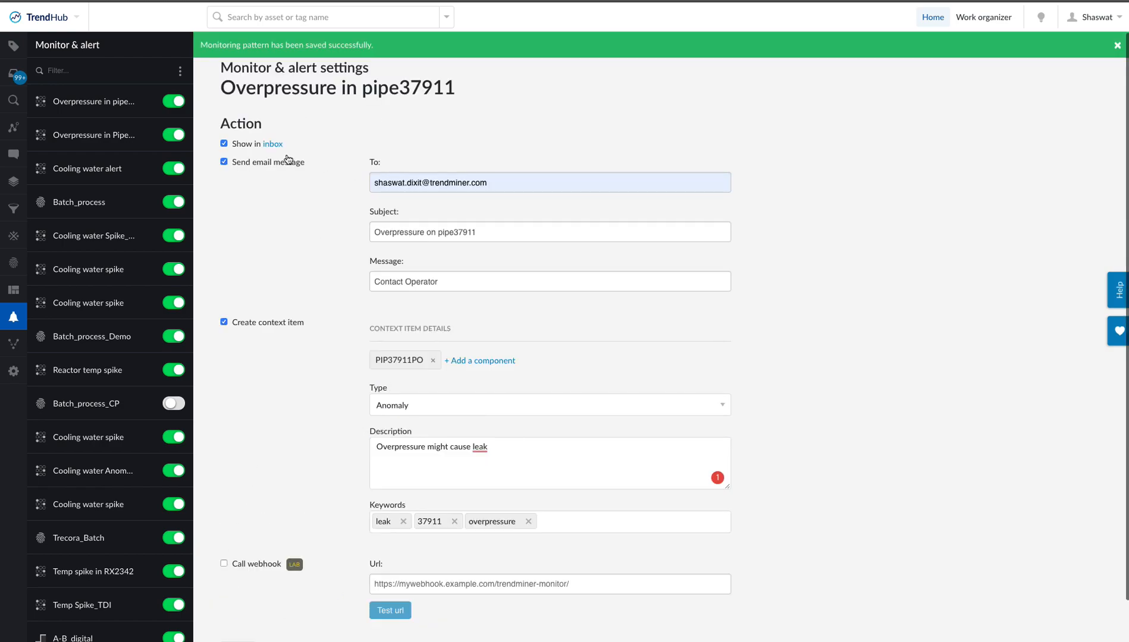